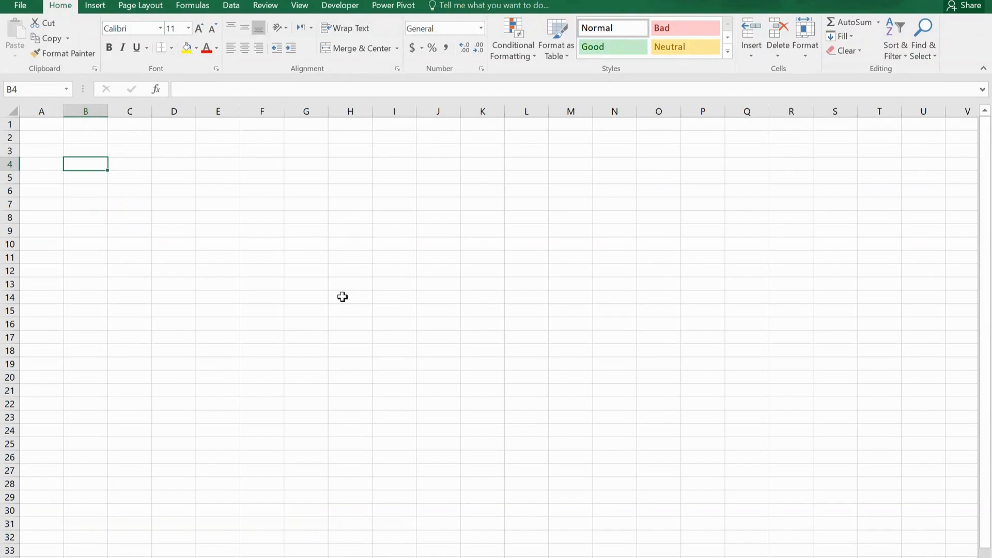
Enter Company Name in A4, Complete Address in A5, Zip Code in A6 and Contact #: in A8, with the contact phone number in B8.
{"action": "left_click", "coordinate": [52, 163]}
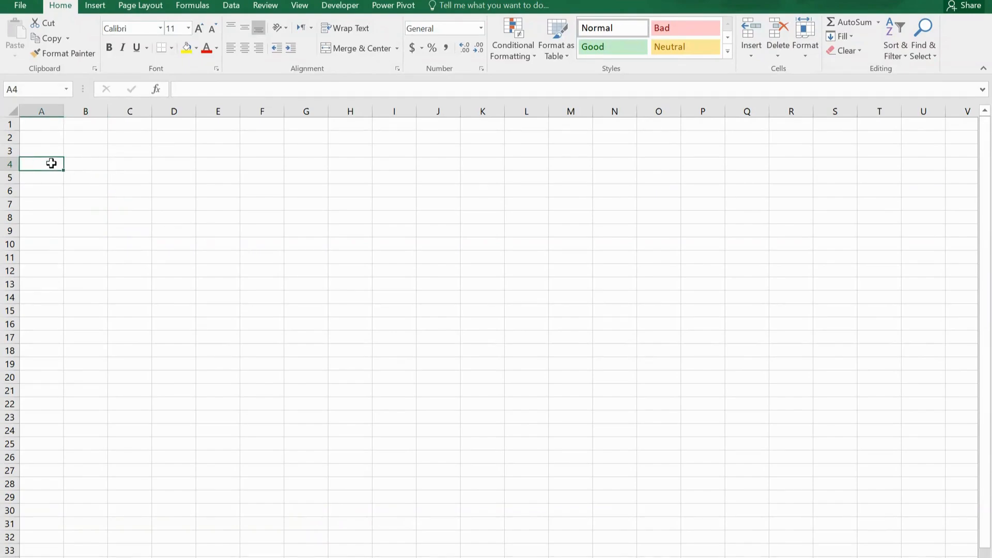
{"action": "type", "text": "Comp"}
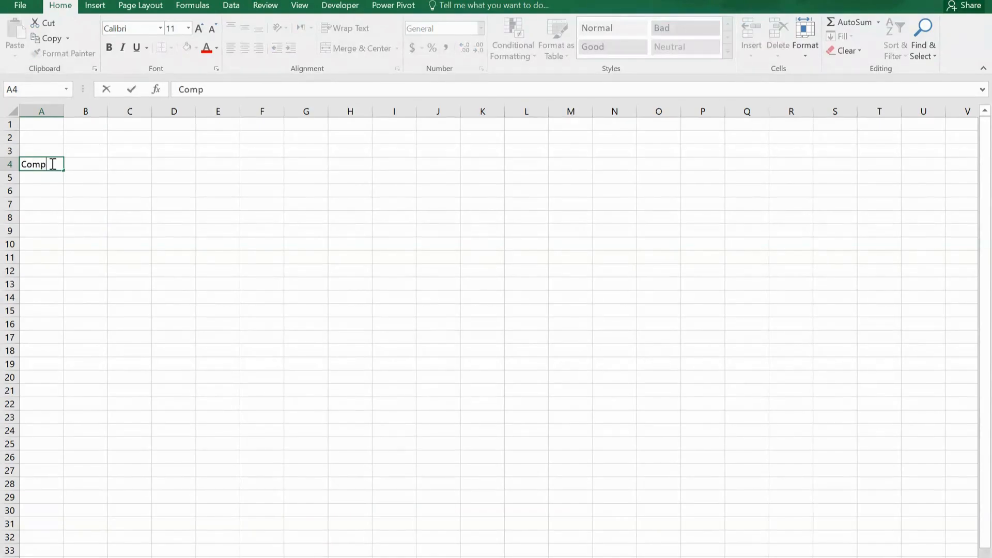
{"action": "type", "text": "any Name"}
{"action": "key", "text": "Return"}
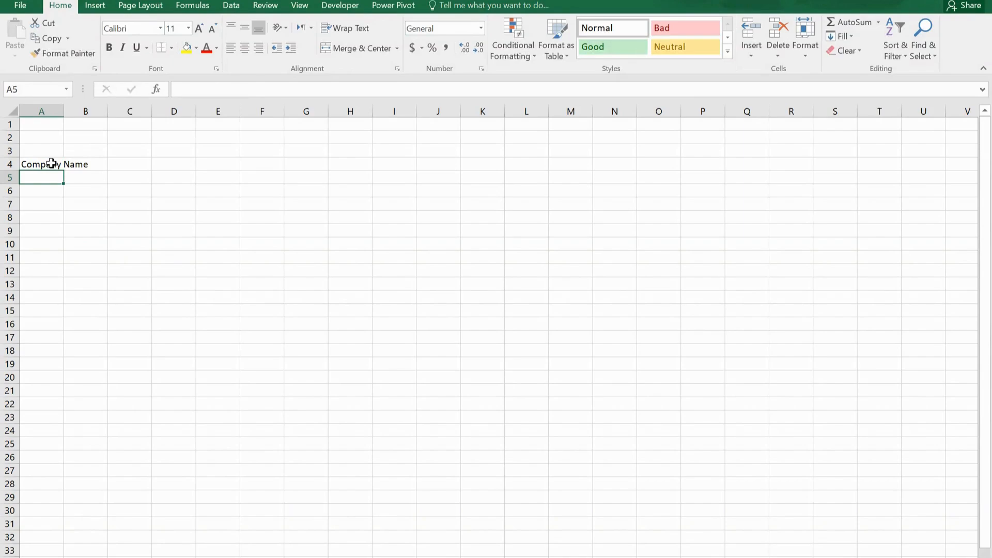
{"action": "type", "text": "Complete"}
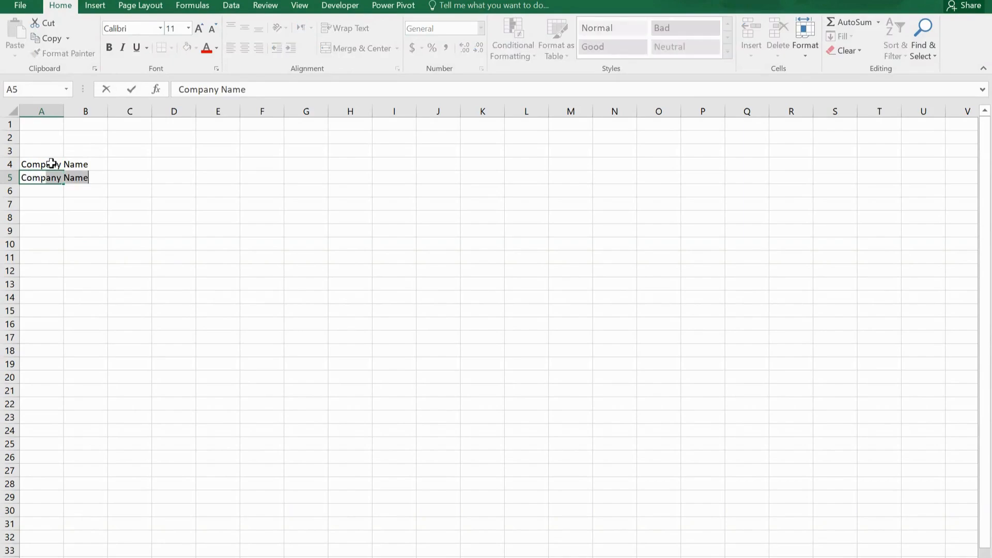
{"action": "type", "text": " Address"}
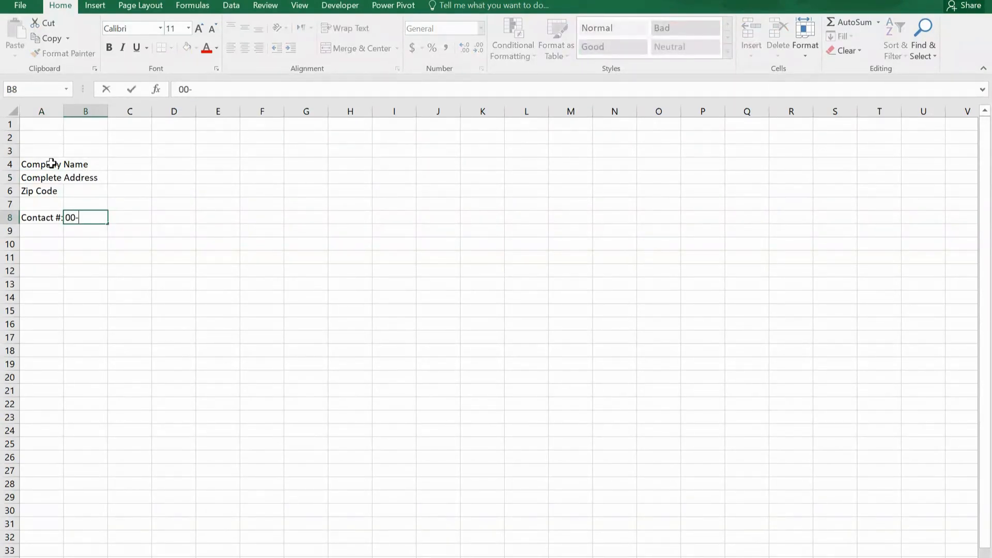
{"action": "type", "text": "987654"}
Add the headings Salesman in A10 and I.D# in B10.
{"action": "left_click", "coordinate": [40, 247]}
{"action": "type", "text": "Sal"}
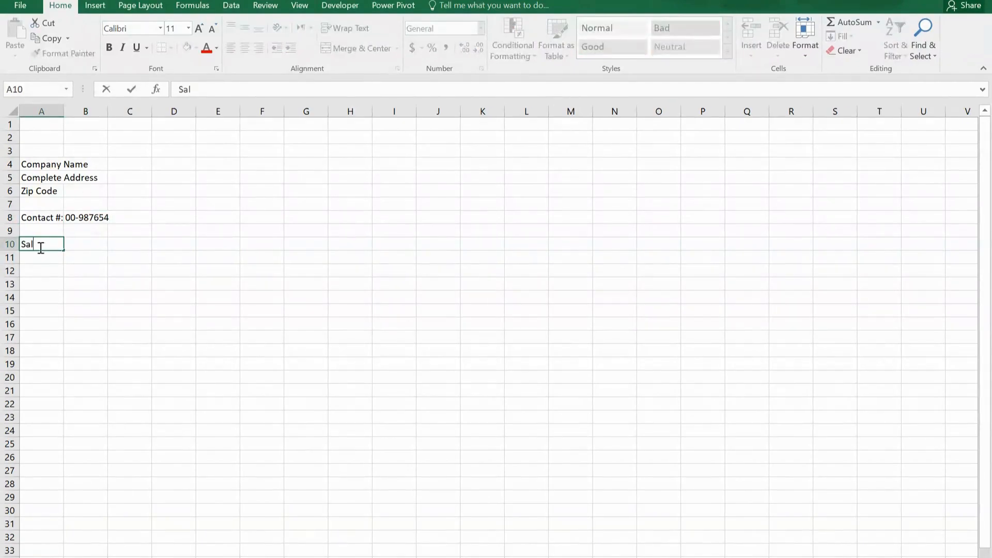
{"action": "type", "text": "esman"}
{"action": "key", "text": "Tab"}
{"action": "type", "text": "I.D"}
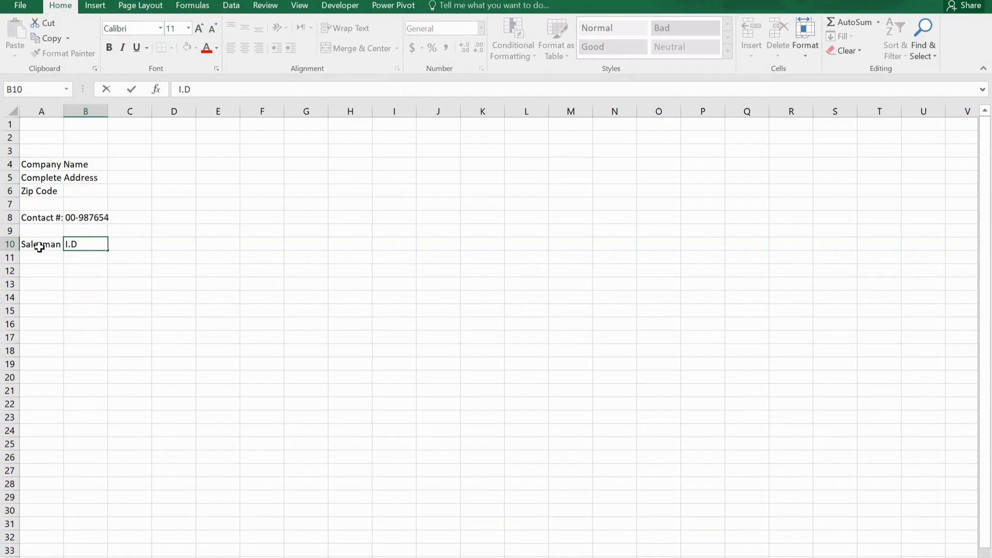
{"action": "type", "text": "#"}
{"action": "key", "text": "Return"}
Fill in the salesman details below the headings, with XYZ in A11 and the salesman's ID number in B11.
{"action": "type", "text": "XY"}
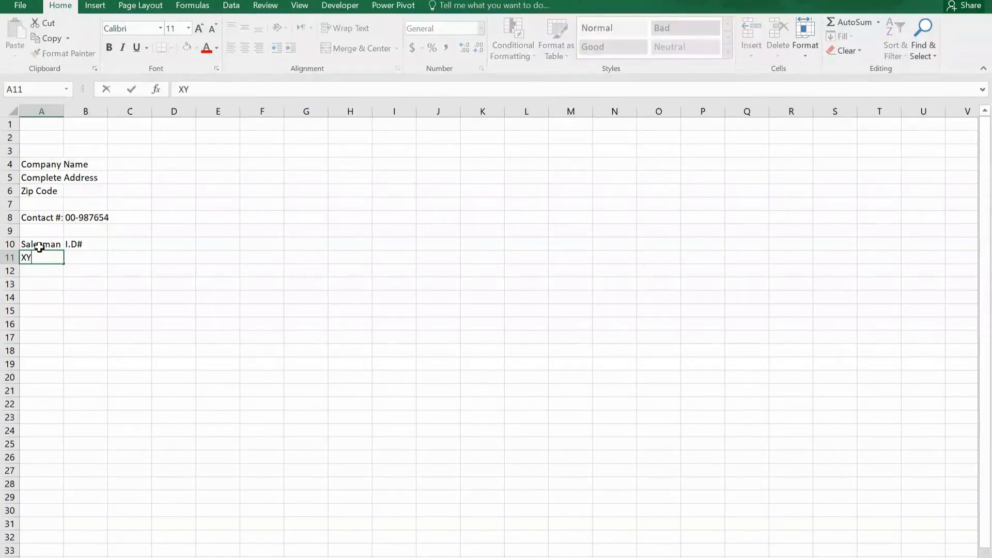
{"action": "type", "text": "Z"}
{"action": "key", "text": "Tab"}
{"action": "type", "text": "67"}
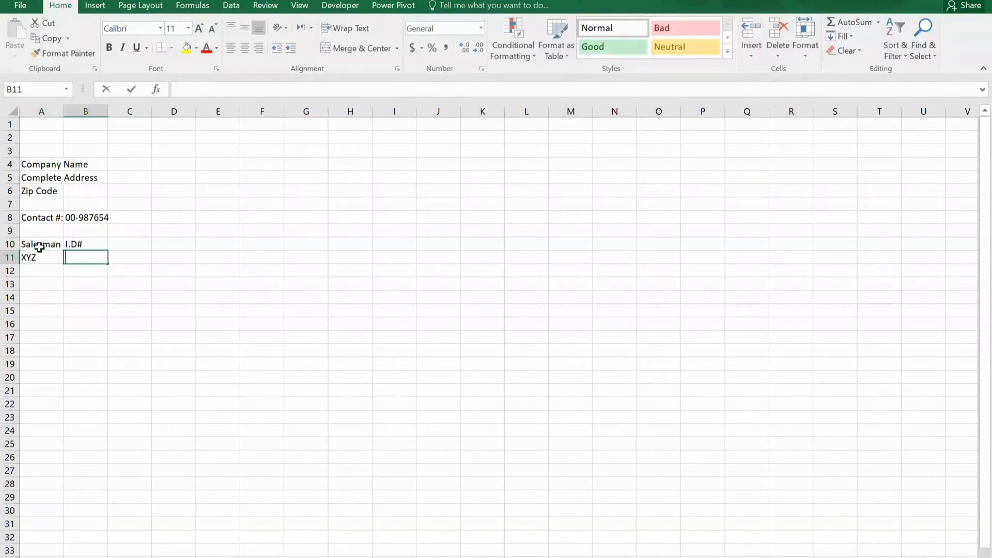
{"action": "key", "text": "Tab"}
{"action": "key", "text": "Tab"}
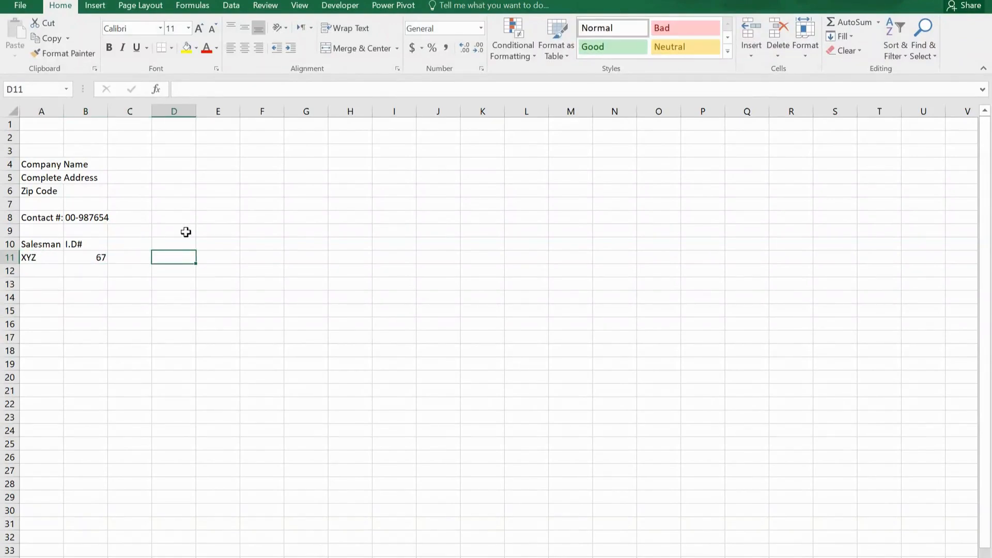
Enter the title INVOICE in H2 and make it bold.
{"action": "left_click", "coordinate": [341, 140]}
{"action": "type", "text": "INVO"}
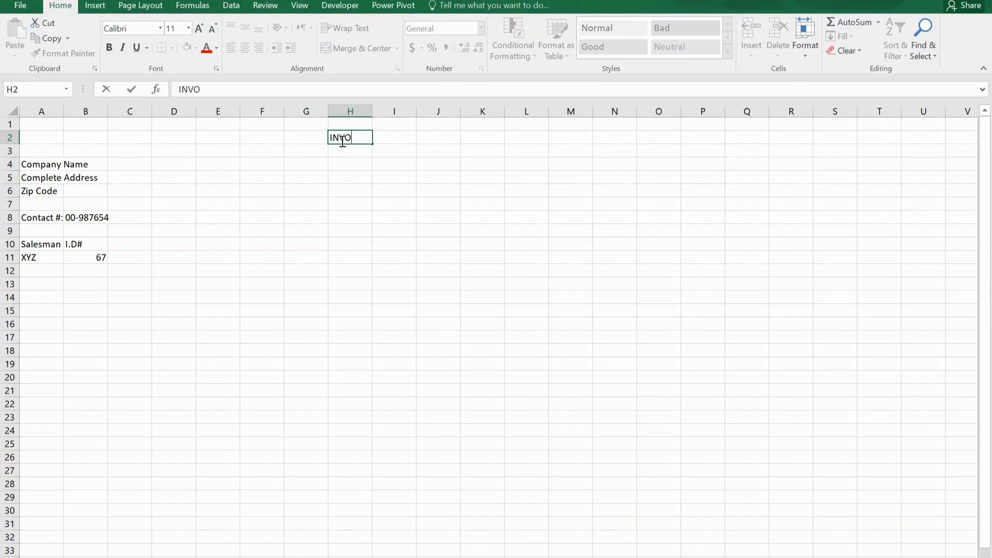
{"action": "type", "text": "ICE"}
{"action": "left_click_drag", "start_coordinate": [367, 137], "coordinate": [330, 137]}
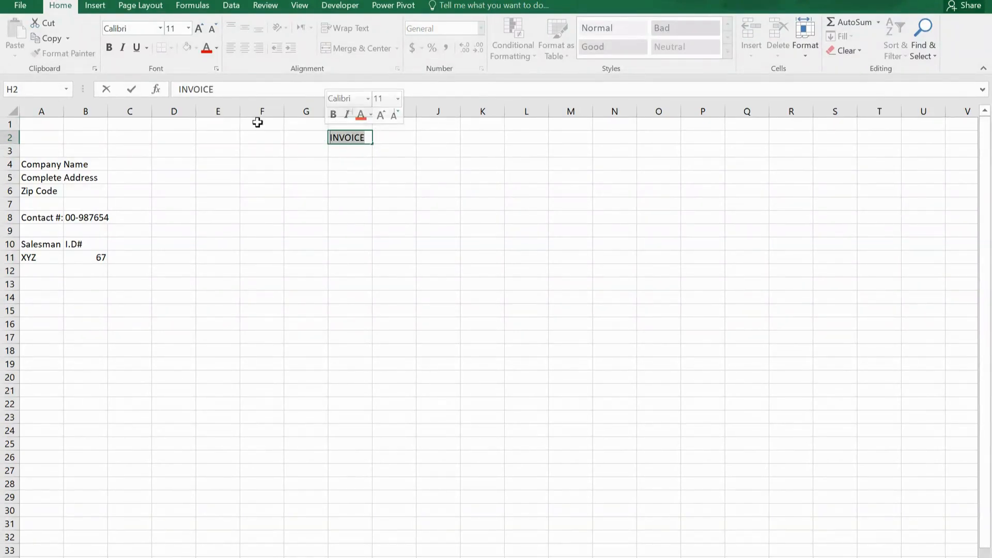
{"action": "left_click", "coordinate": [109, 48]}
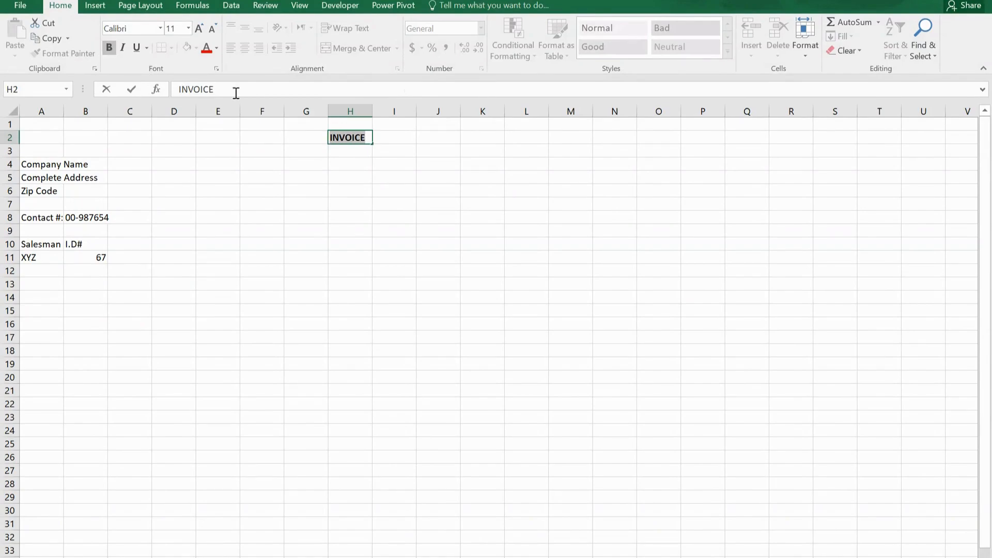
{"action": "left_click", "coordinate": [350, 164]}
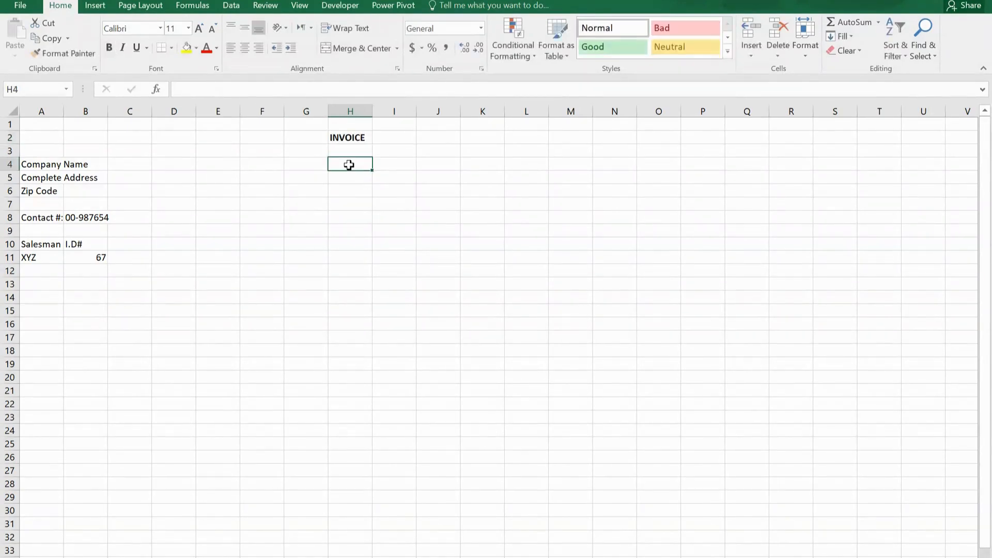
Add the headings Invoice# in G6 and Date in H6.
{"action": "left_click", "coordinate": [304, 192]}
{"action": "type", "text": "IN"}
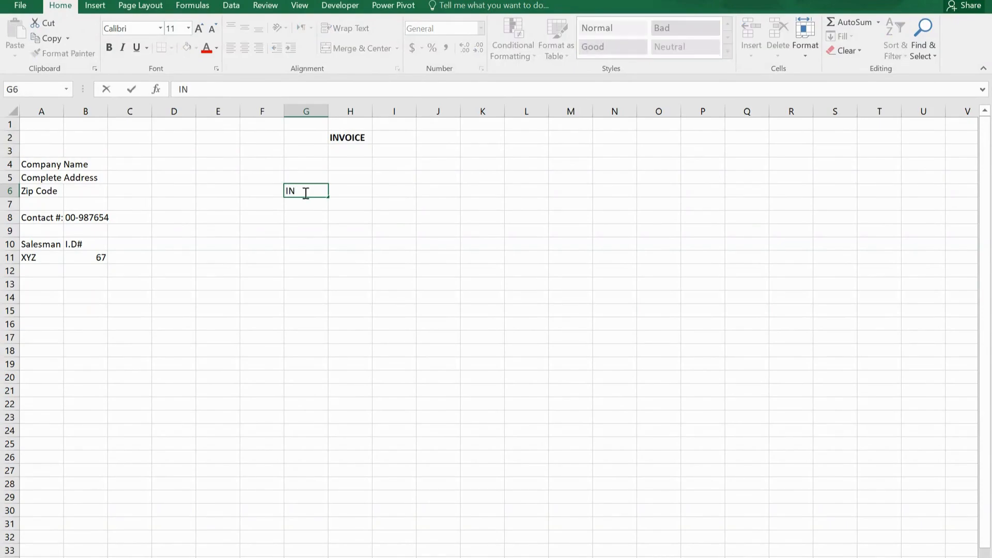
{"action": "key", "text": "BackSpace"}
{"action": "type", "text": "nvoice#"}
{"action": "key", "text": "Tab"}
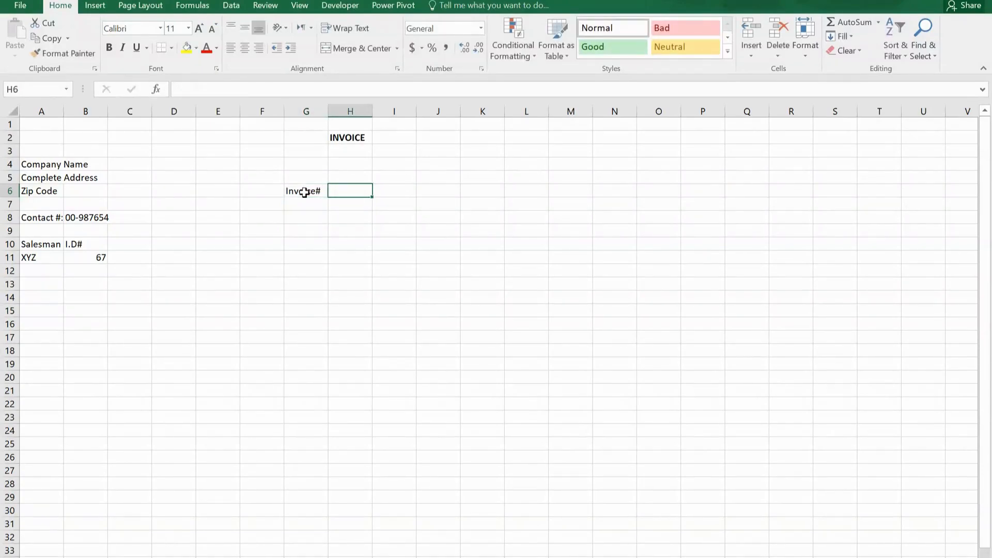
{"action": "type", "text": "Date"}
{"action": "key", "text": "Return"}
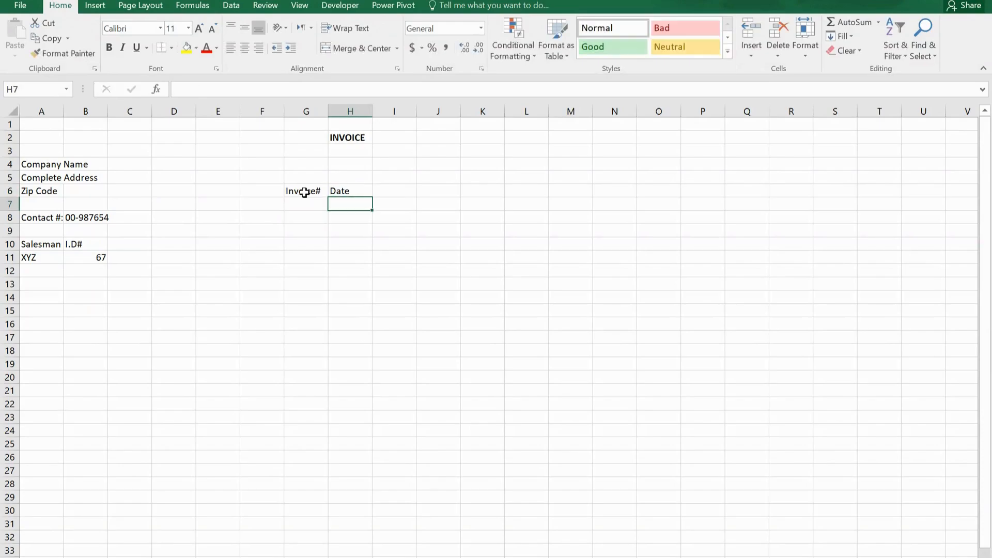
Enter the invoice number in G7, below the Invoice# heading.
{"action": "key", "text": "Left"}
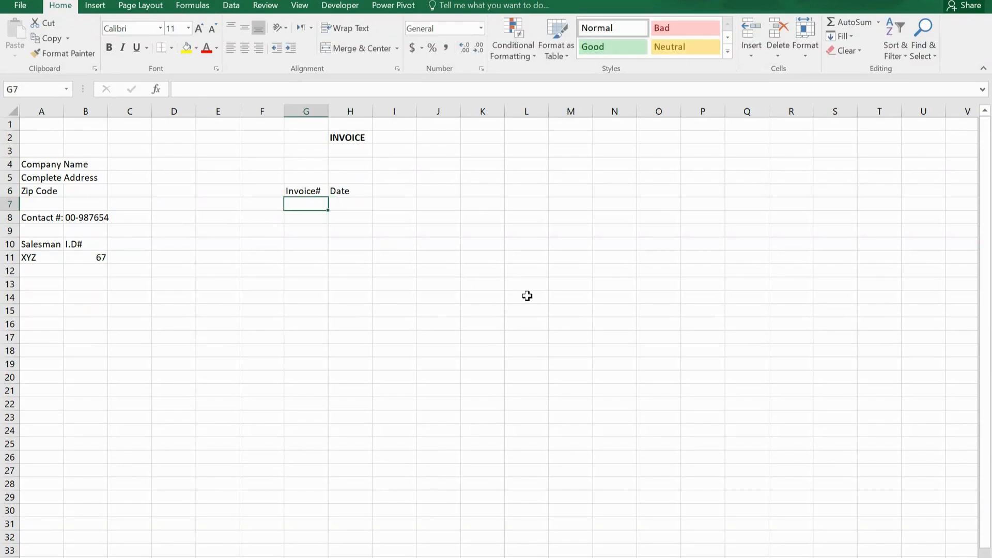
{"action": "type", "text": "56"}
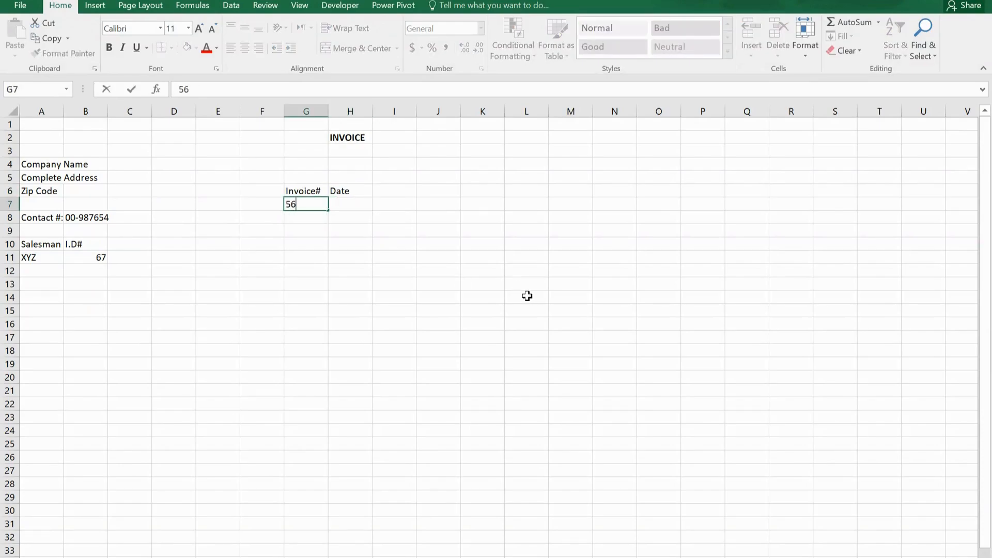
{"action": "key", "text": "Return"}
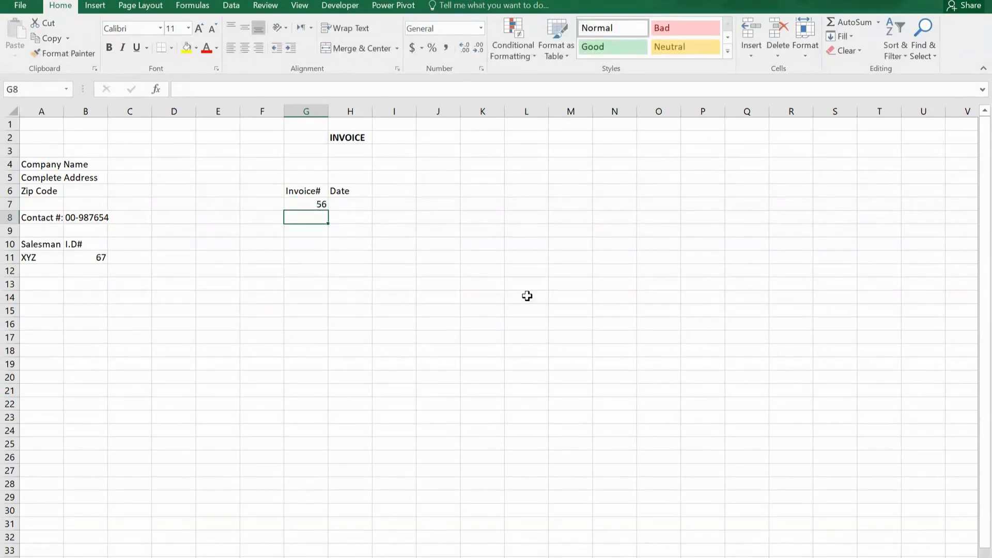
Start the shipping block with SHIP TO in A13, Customer name in A14 and Address in A15.
{"action": "left_click", "coordinate": [40, 285]}
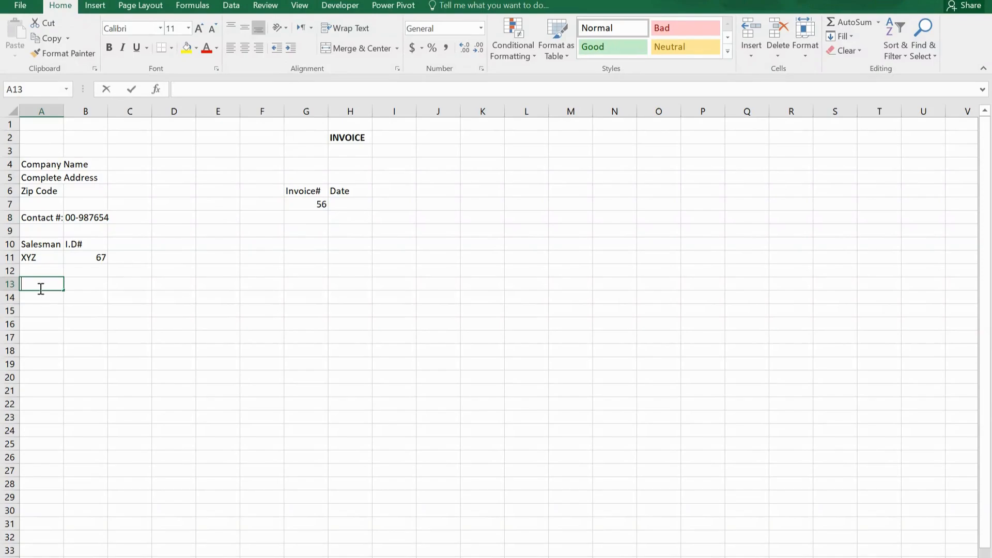
{"action": "type", "text": "SHIP TO"}
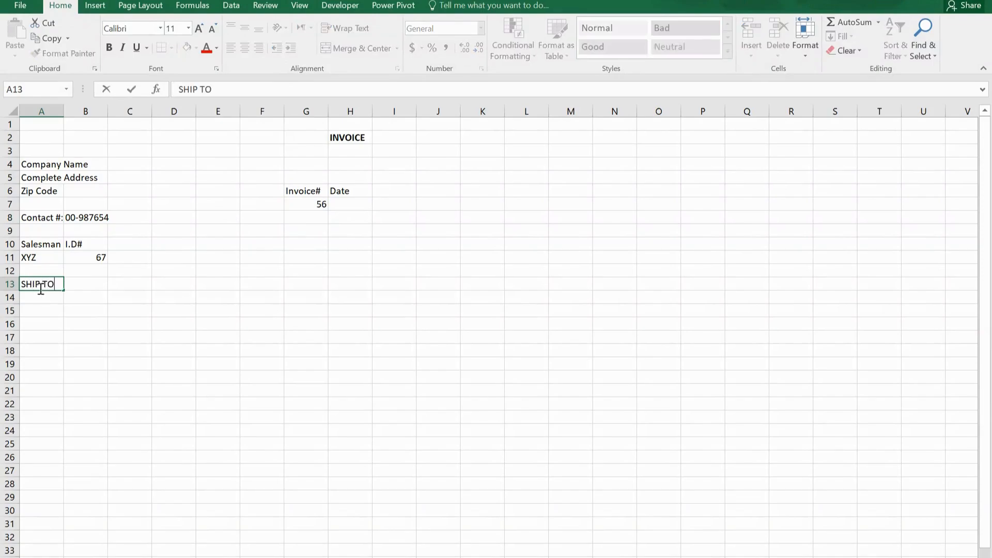
{"action": "key", "text": "Return"}
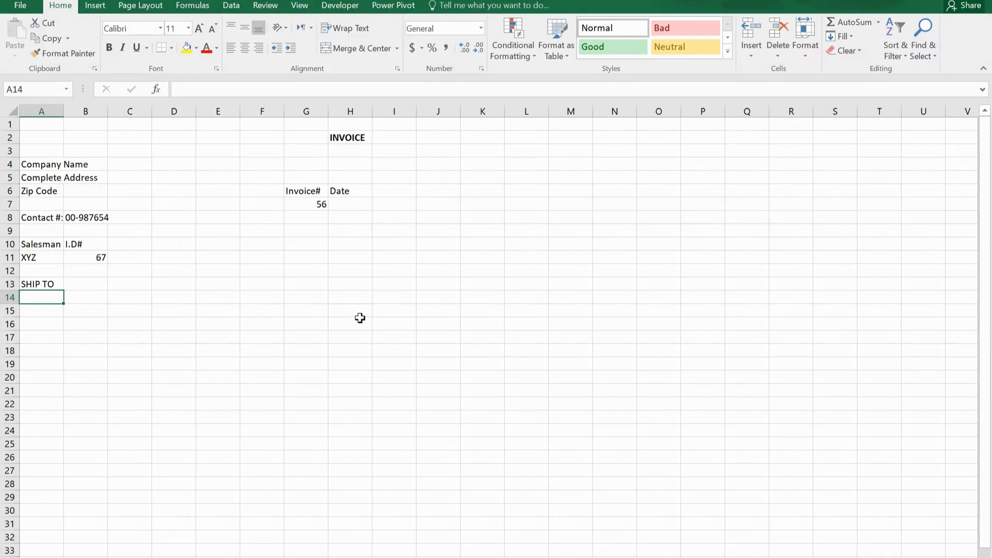
{"action": "type", "text": "Customer name"}
{"action": "key", "text": "Return"}
{"action": "type", "text": "Address"}
{"action": "key", "text": "Return"}
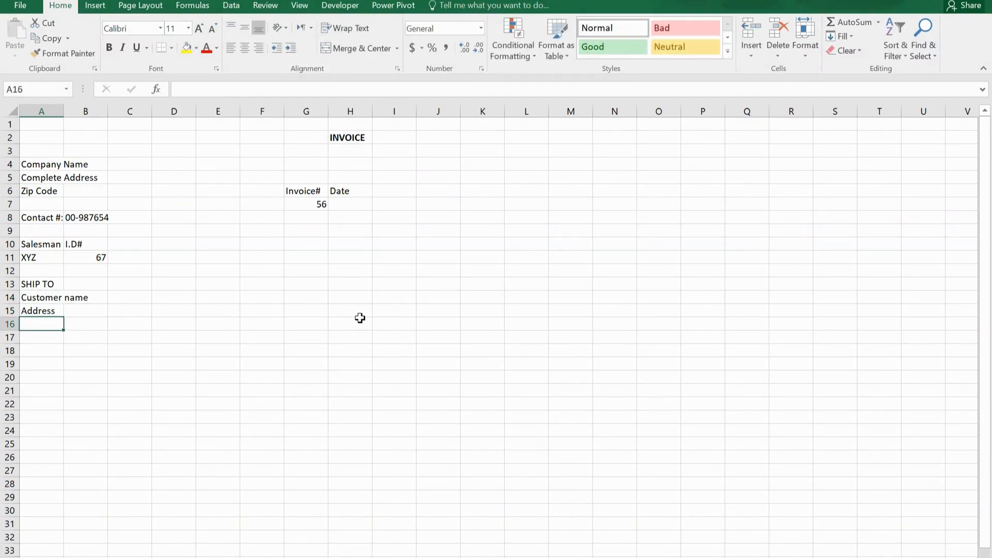
Add the label Contact # in A16, below the shipping address label.
{"action": "type", "text": "Contact"}
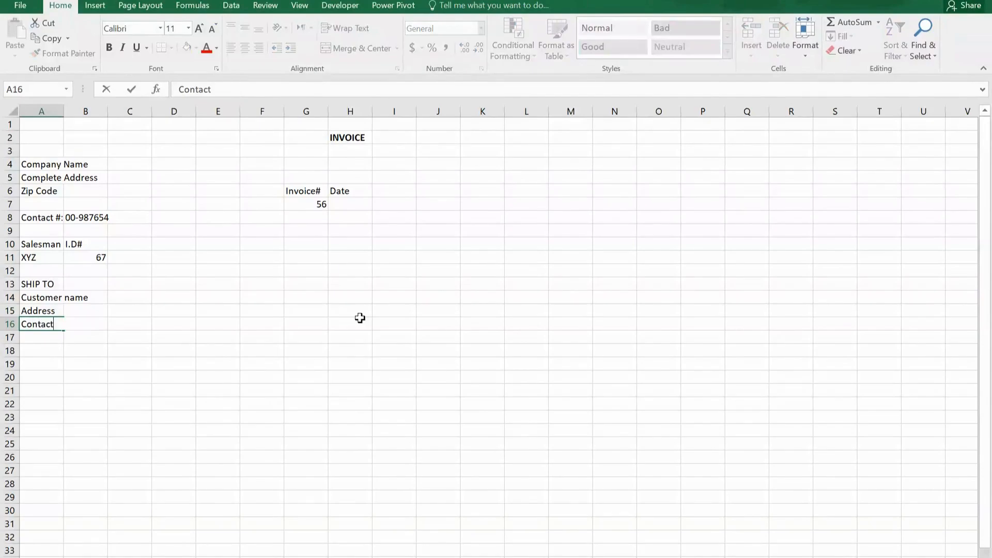
{"action": "type", "text": " Nu"}
{"action": "key", "text": "BackSpace"}
{"action": "key", "text": "BackSpace"}
{"action": "key", "text": "BackSpace"}
{"action": "type", "text": "#"}
{"action": "key", "text": "Return"}
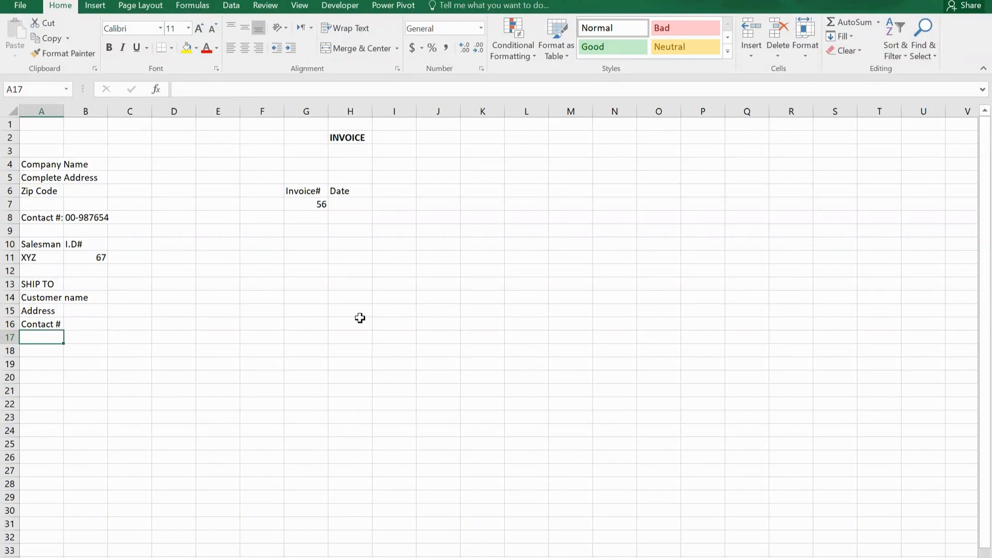
Start the item table's header row with Sr# in B18, Product in C18 and Article # in D18.
{"action": "key", "text": "Return"}
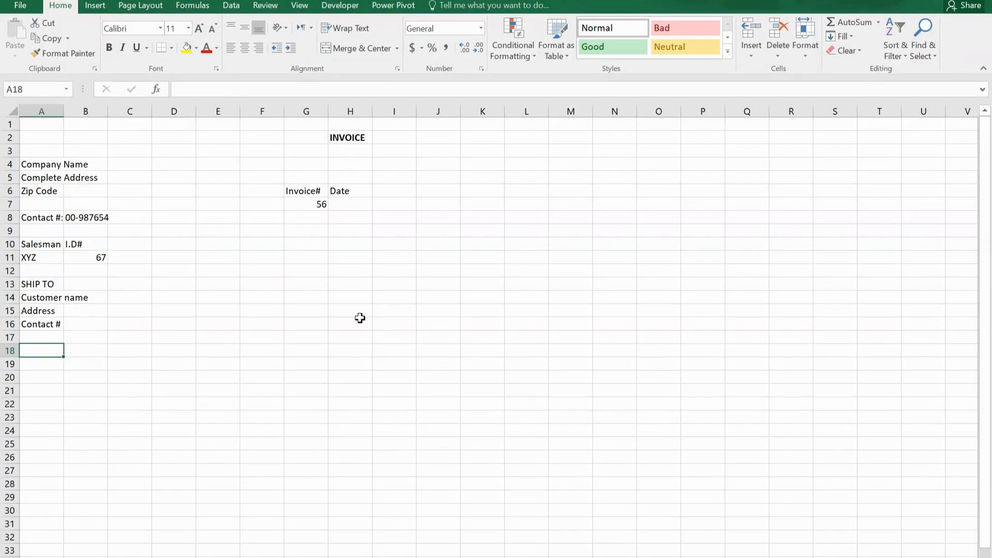
{"action": "key", "text": "Right"}
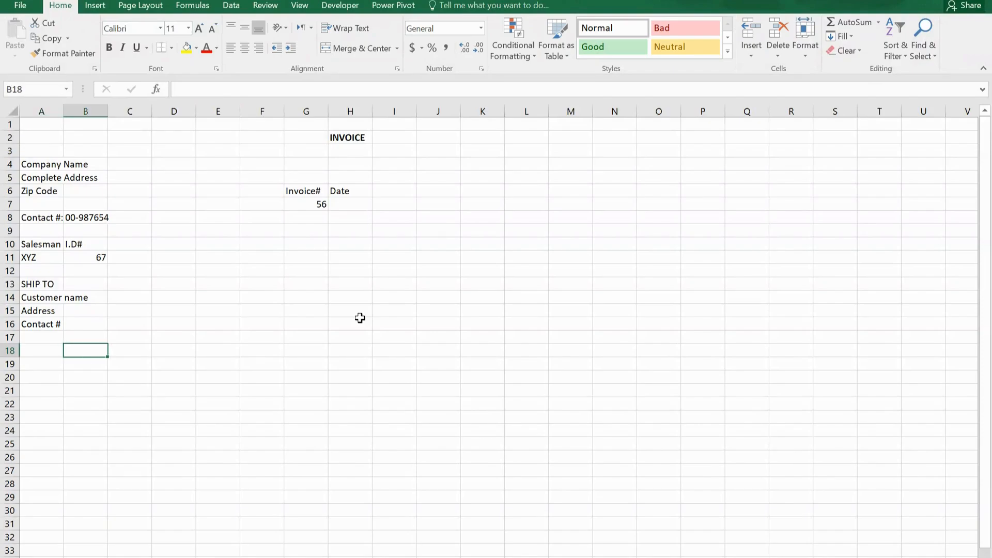
{"action": "type", "text": "Sr#"}
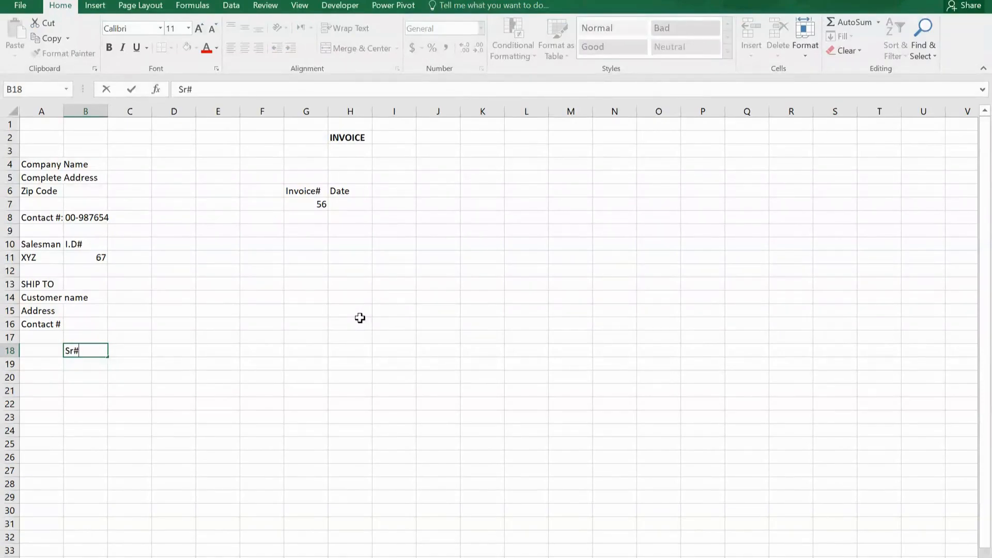
{"action": "key", "text": "Tab"}
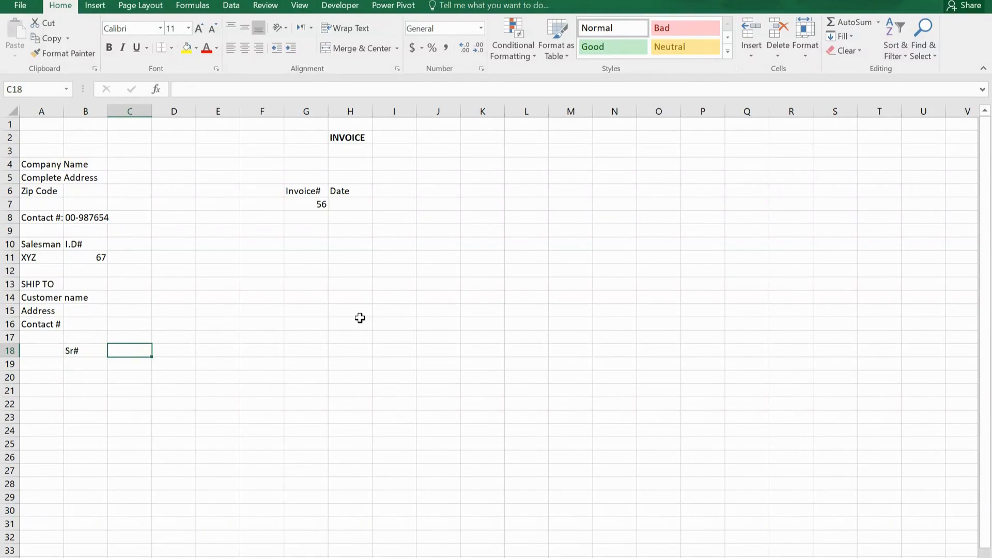
{"action": "type", "text": "Product"}
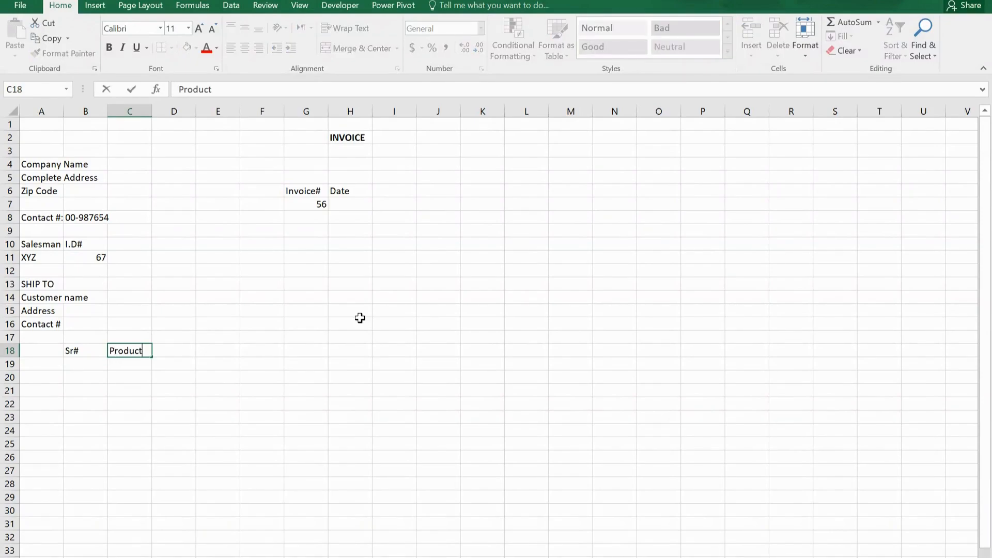
{"action": "key", "text": "Tab"}
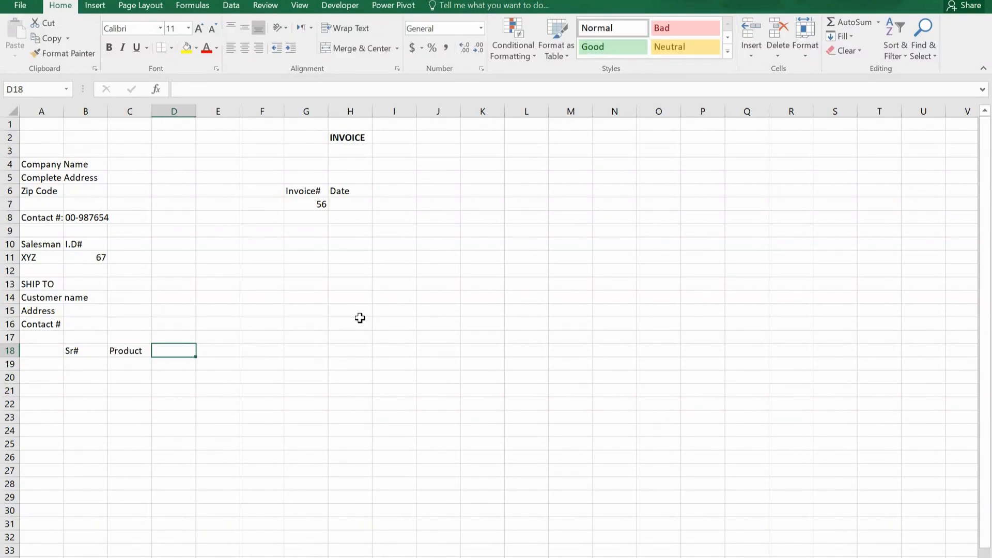
{"action": "type", "text": "Artic"}
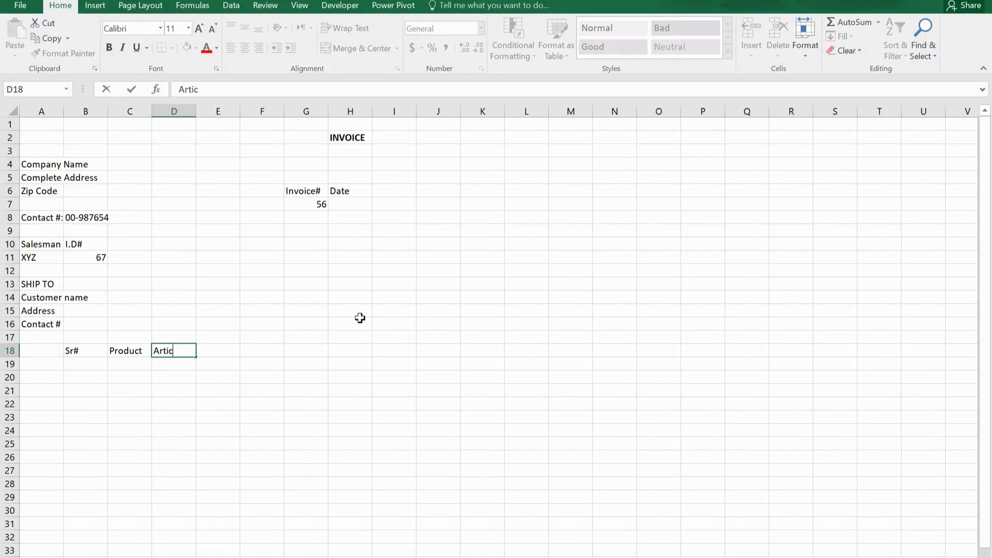
{"action": "type", "text": "le #"}
{"action": "key", "text": "Tab"}
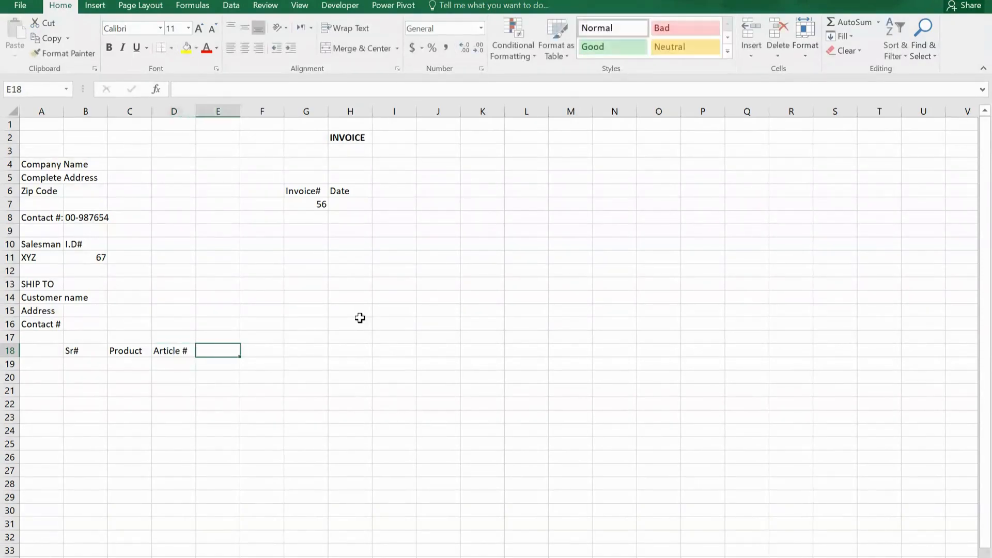
Complete the item table's header row with Quantity in E18, Unit Price in F18 and Total in G18.
{"action": "type", "text": "Quan"}
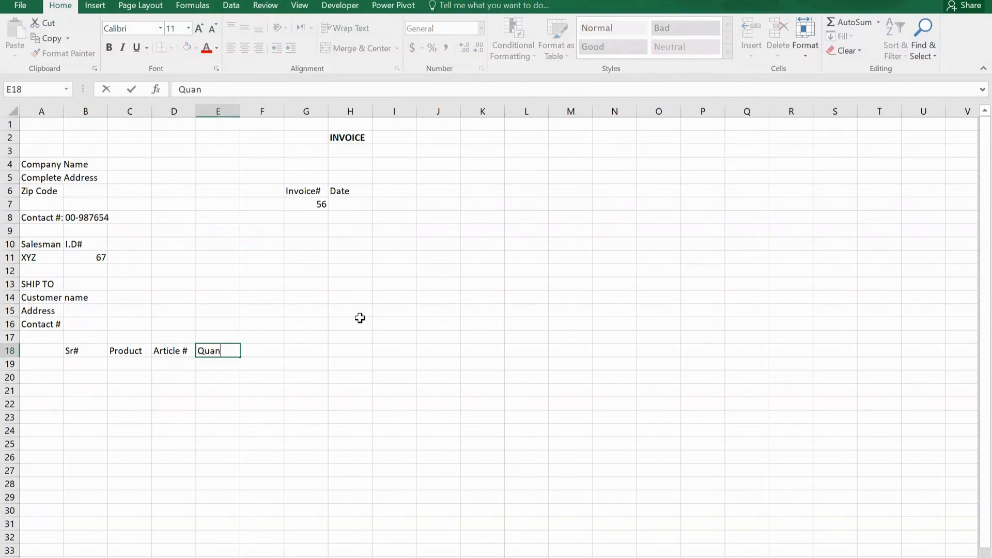
{"action": "type", "text": "tity"}
{"action": "key", "text": "Tab"}
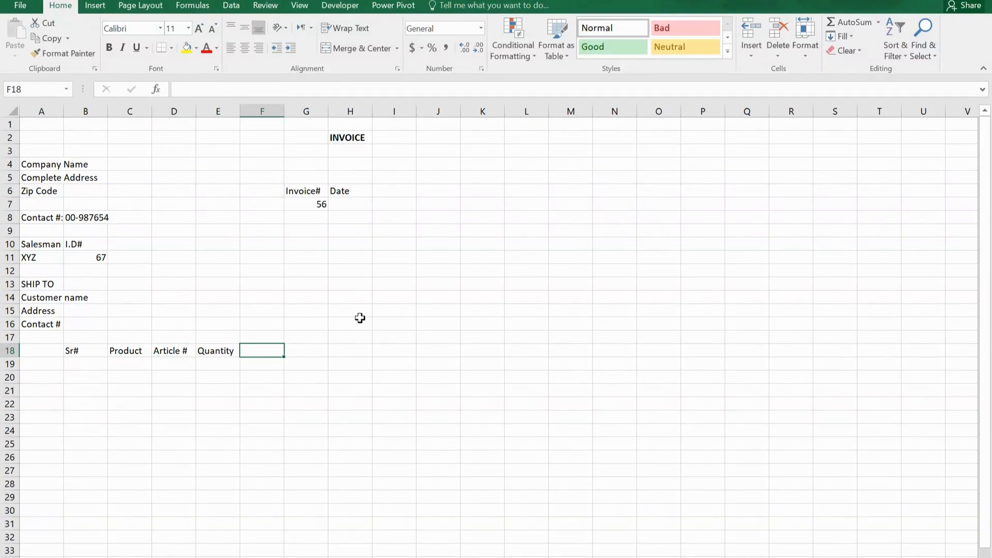
{"action": "type", "text": "Unit P"}
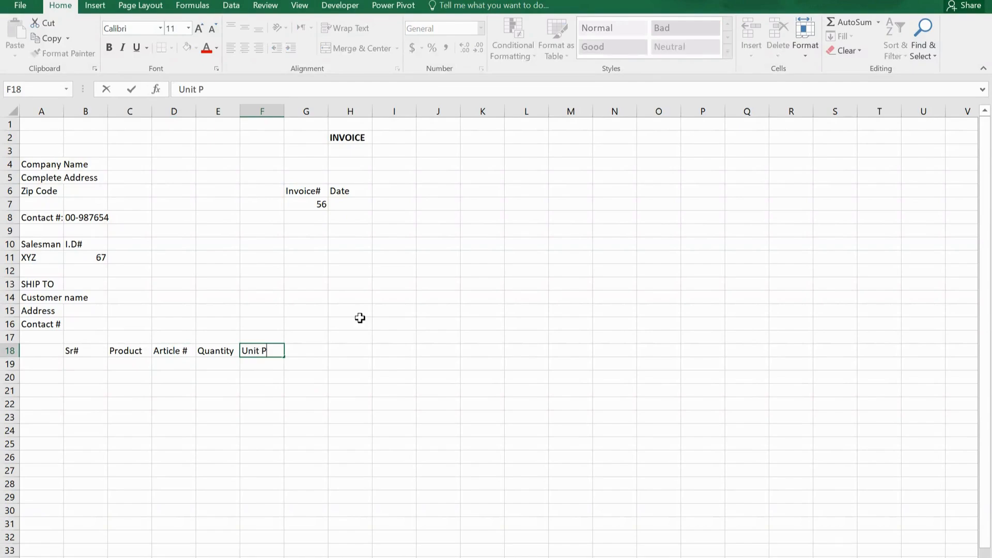
{"action": "type", "text": "rice"}
{"action": "key", "text": "Tab"}
{"action": "type", "text": "Total"}
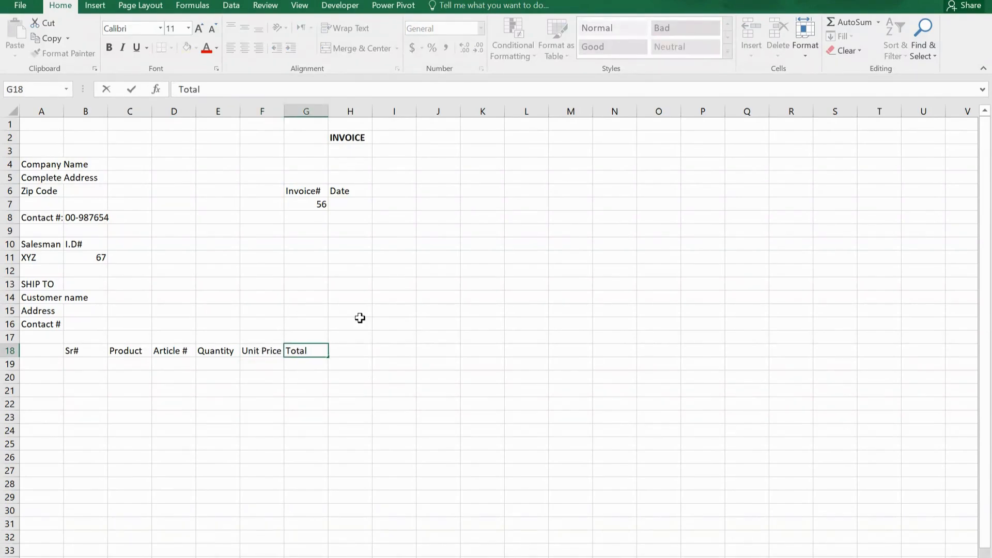
{"action": "key", "text": "Down"}
{"action": "key", "text": "Left"}
{"action": "key", "text": "Left"}
{"action": "key", "text": "Left"}
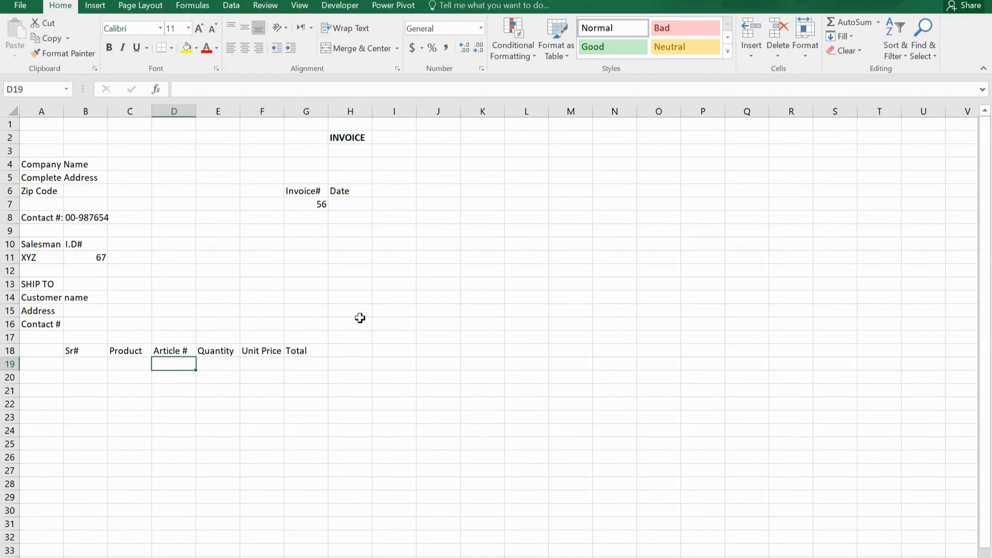
{"action": "key", "text": "Right"}
{"action": "key", "text": "Right"}
{"action": "key", "text": "Left"}
{"action": "key", "text": "Left"}
{"action": "key", "text": "Left"}
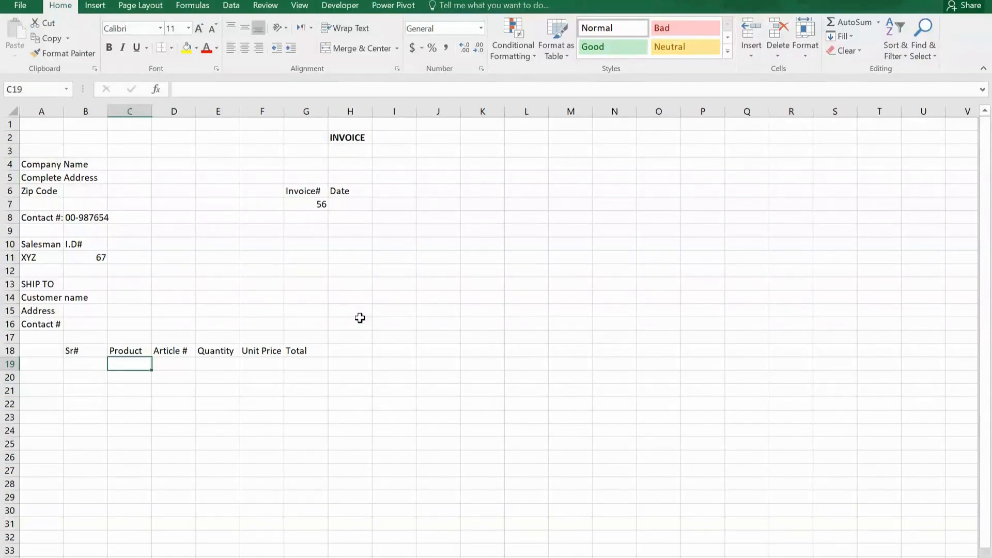
{"action": "key", "text": "Down"}
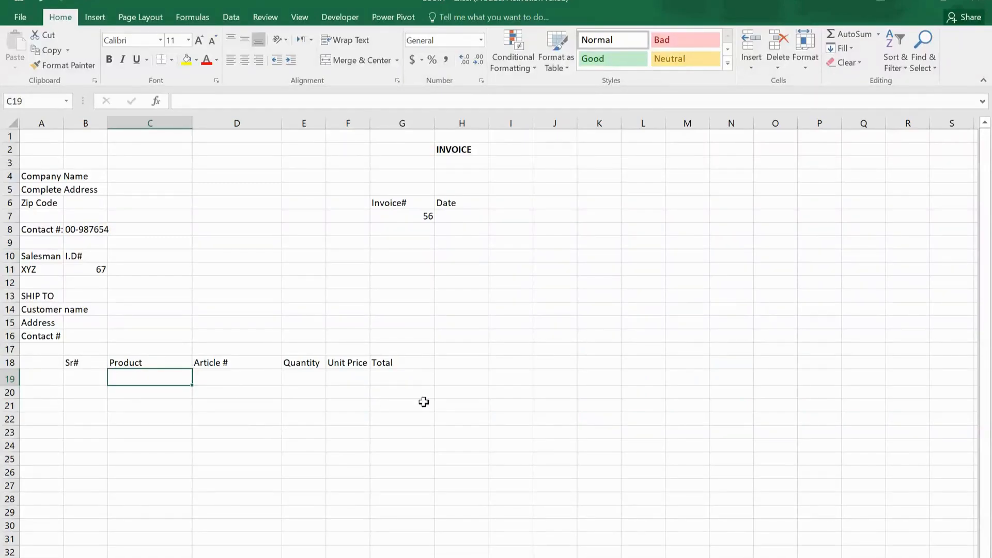
Begin a formula in C19 that nests VLOOKUP inside IFERROR, with article cell D19 as the lookup value.
{"action": "left_click", "coordinate": [215, 97]}
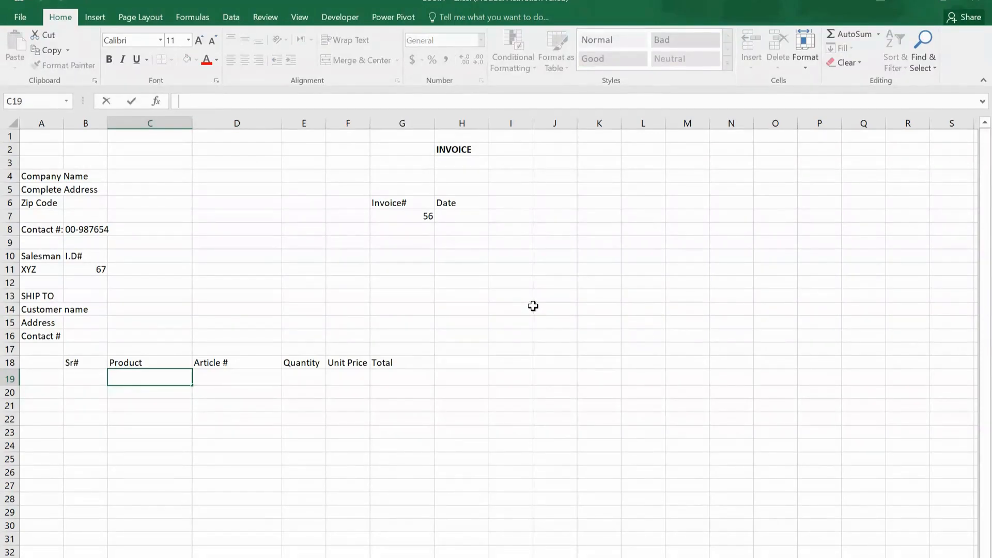
{"action": "type", "text": "="}
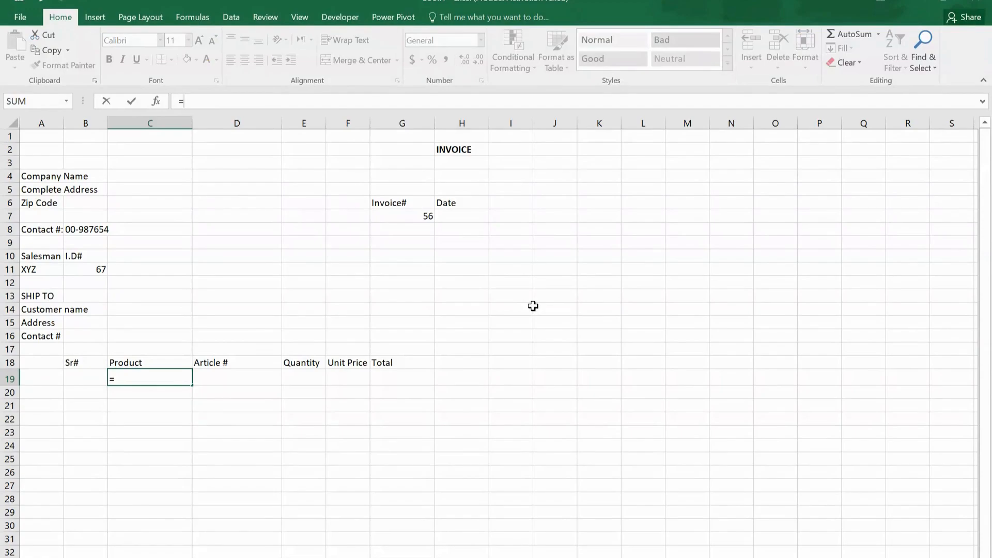
{"action": "type", "text": "iferror"}
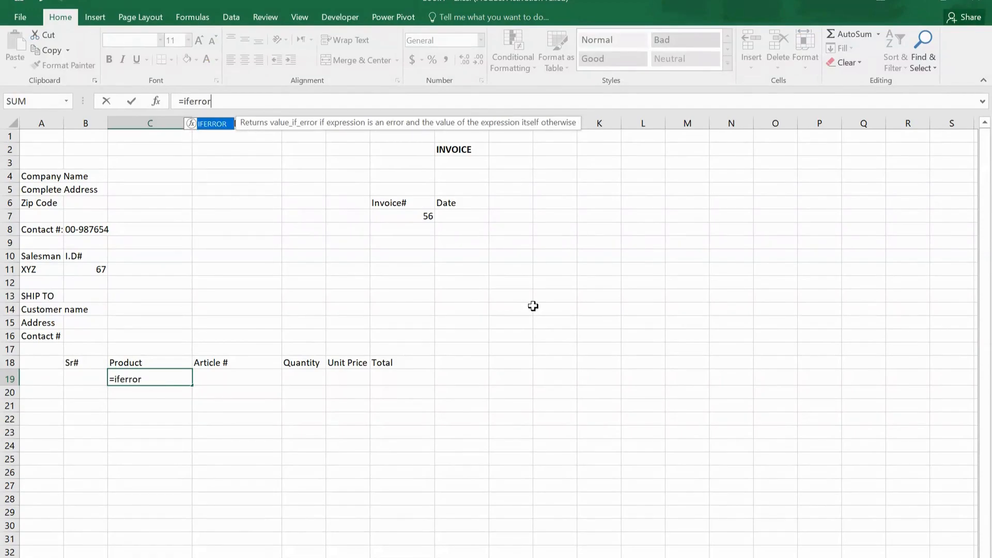
{"action": "key", "text": "Tab"}
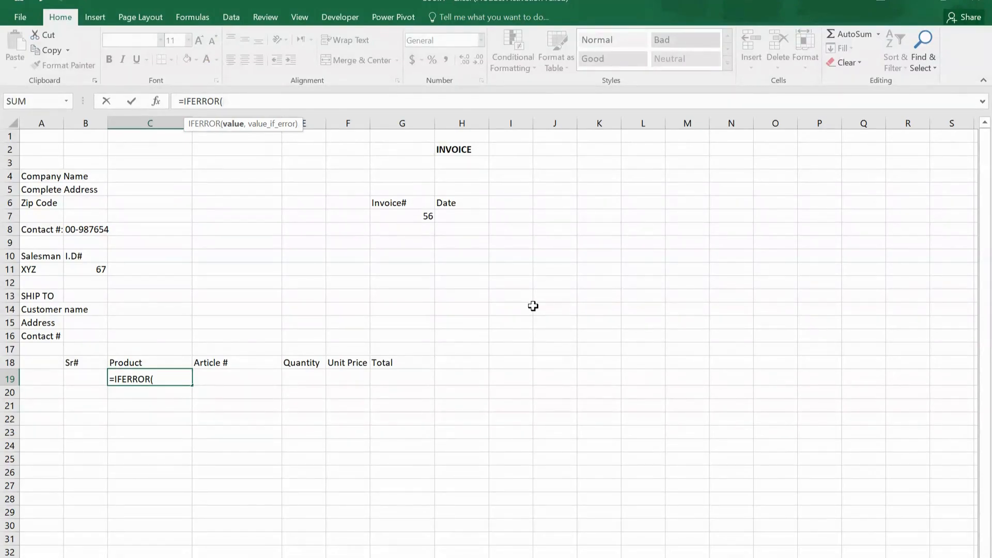
{"action": "type", "text": "vlookup"}
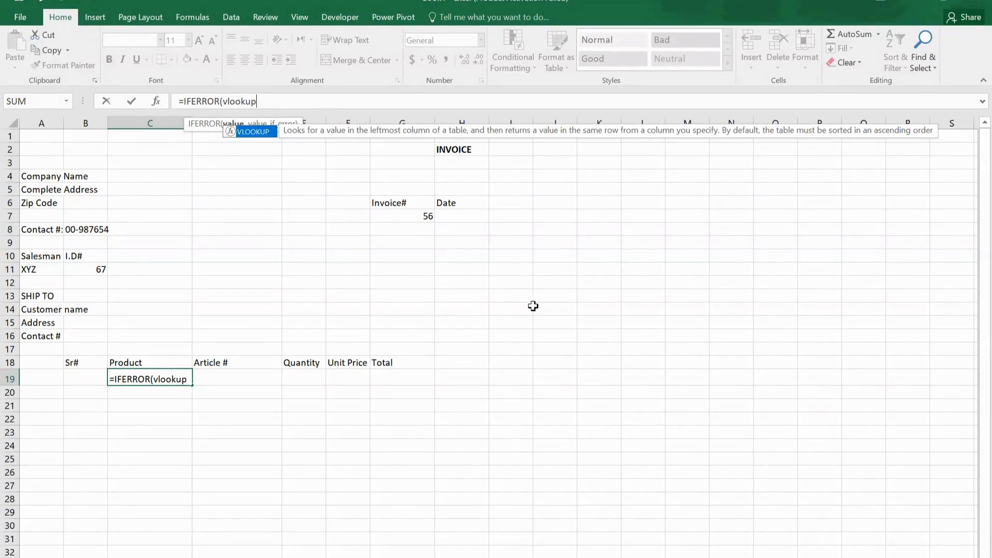
{"action": "key", "text": "Tab"}
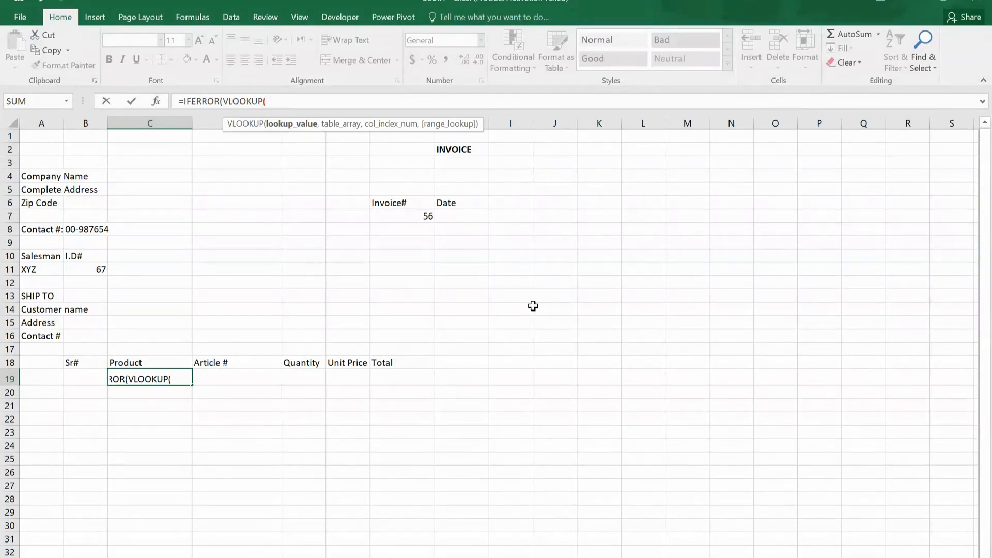
{"action": "left_click", "coordinate": [251, 378]}
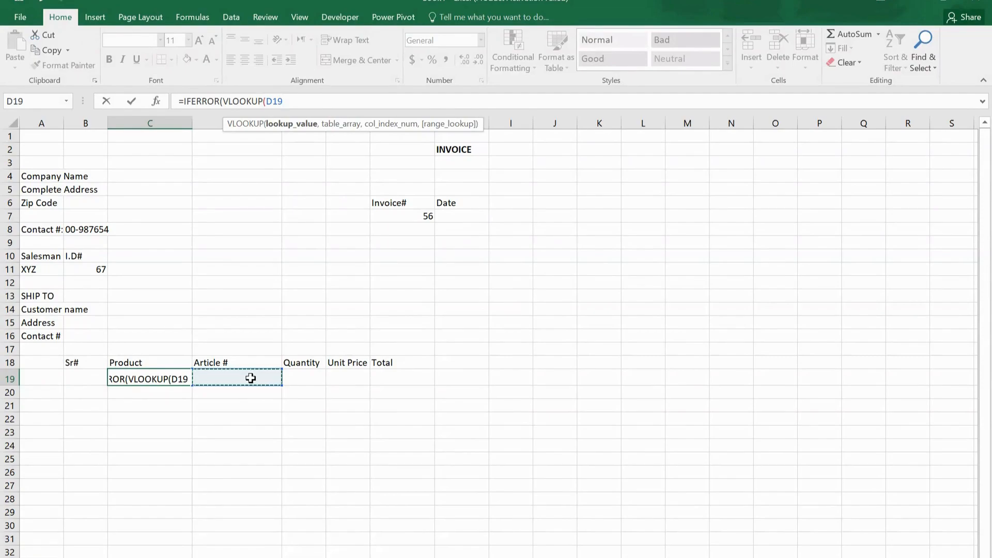
{"action": "type", "text": ","}
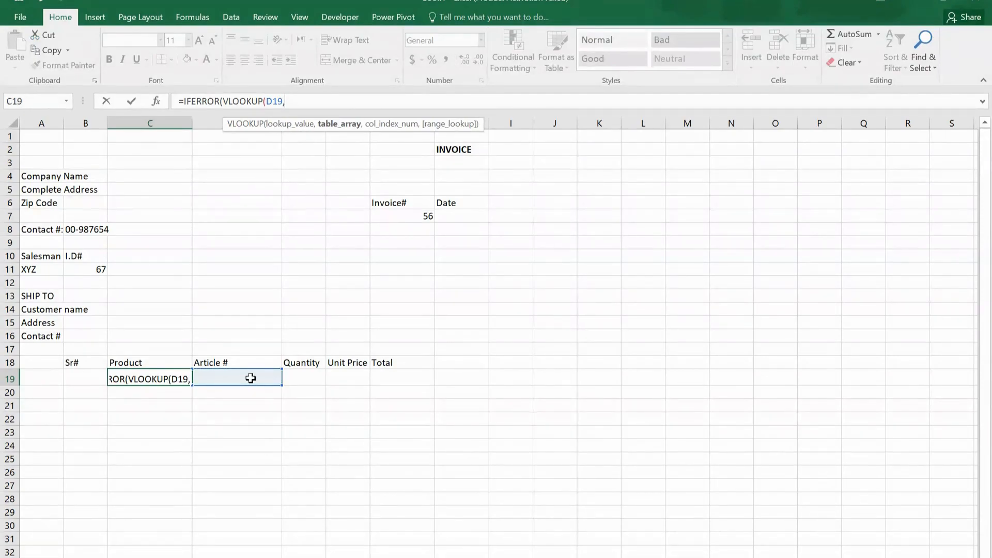
Set the VLOOKUP table array to the Article and Products list on the product info sheet, as absolute range $B$5:$C$14.
{"action": "left_click", "coordinate": [140, 557]}
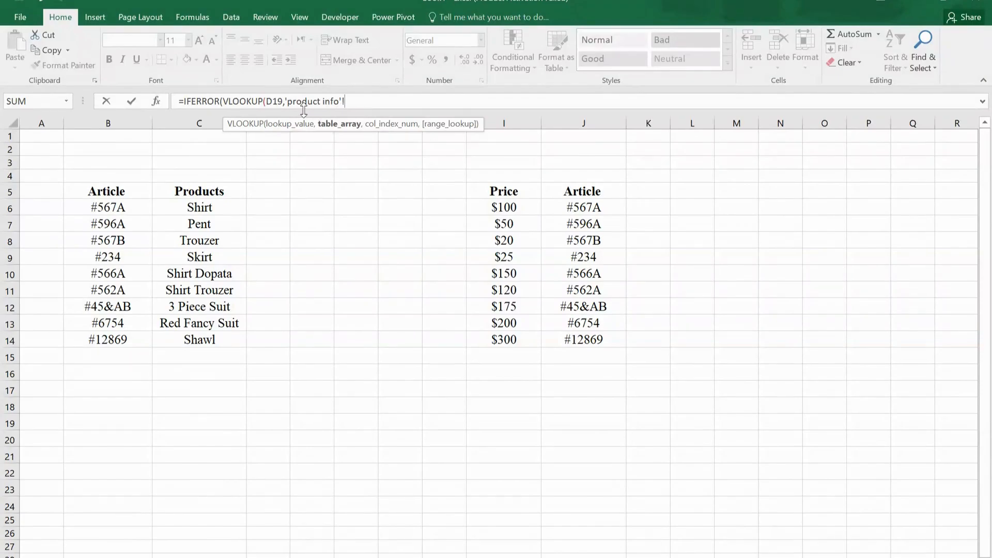
{"action": "left_click", "coordinate": [118, 200]}
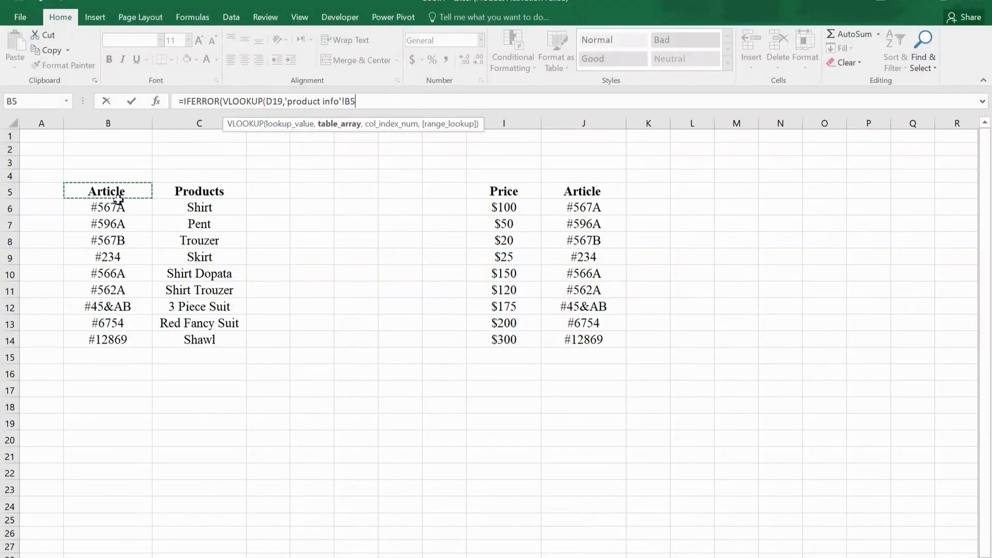
{"action": "left_click_drag", "start_coordinate": [119, 199], "coordinate": [190, 337]}
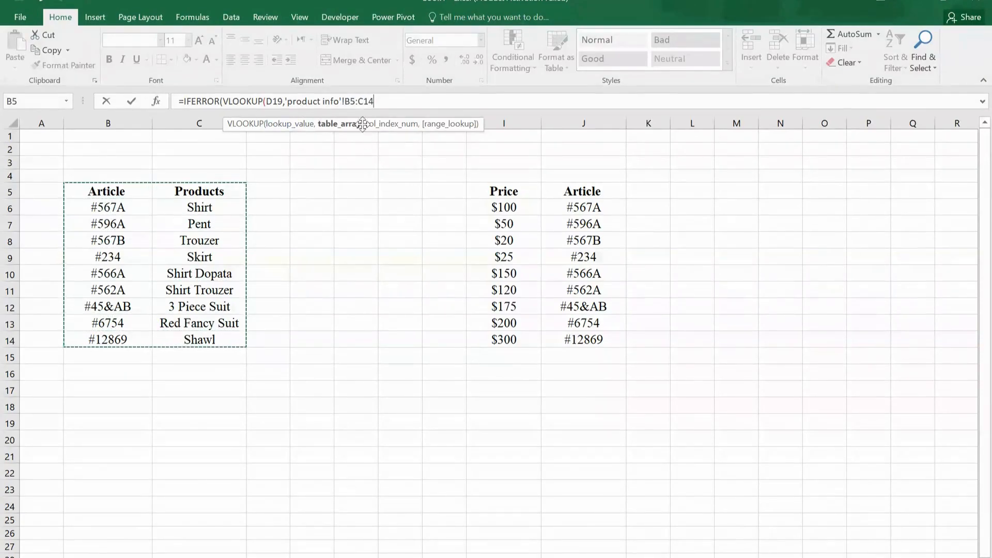
{"action": "type", "text": ","}
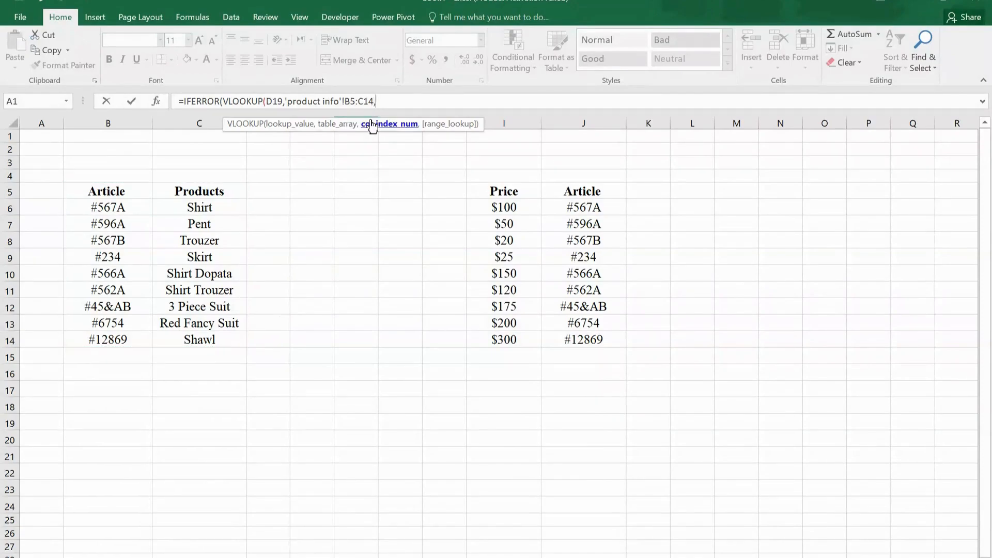
{"action": "left_click", "coordinate": [345, 101]}
{"action": "type", "text": "$B"}
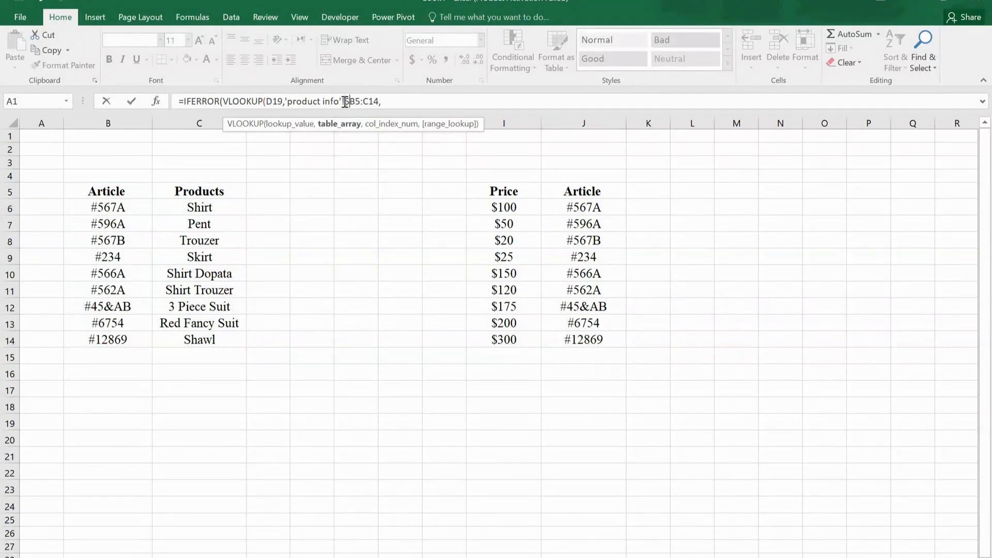
{"action": "type", "text": "$5:$C$"}
{"action": "key", "text": "Right"}
{"action": "key", "text": "Right"}
{"action": "key", "text": "Right"}
Finish the product formula with column index 2, exact match FALSE and " " as the value if error.
{"action": "type", "text": "2,"}
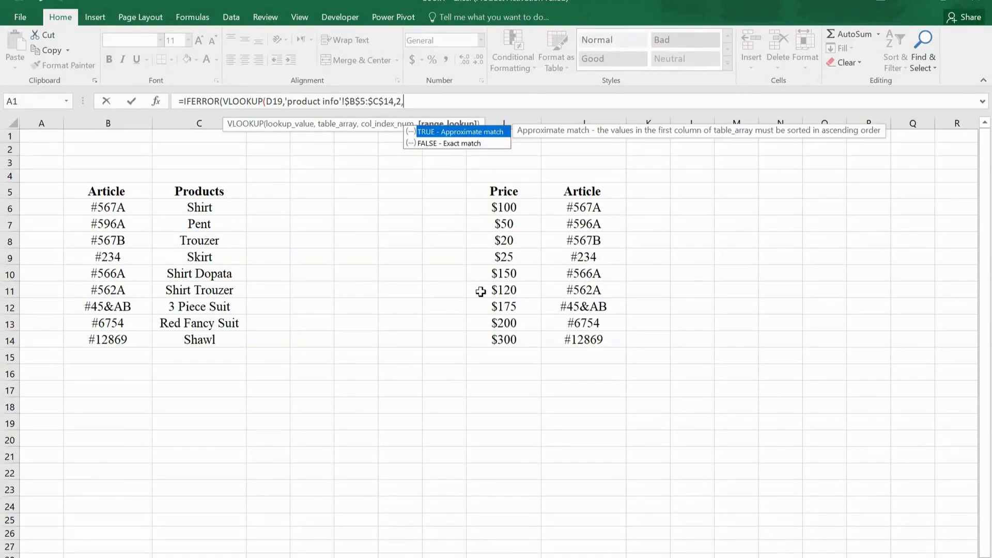
{"action": "left_click", "coordinate": [438, 148]}
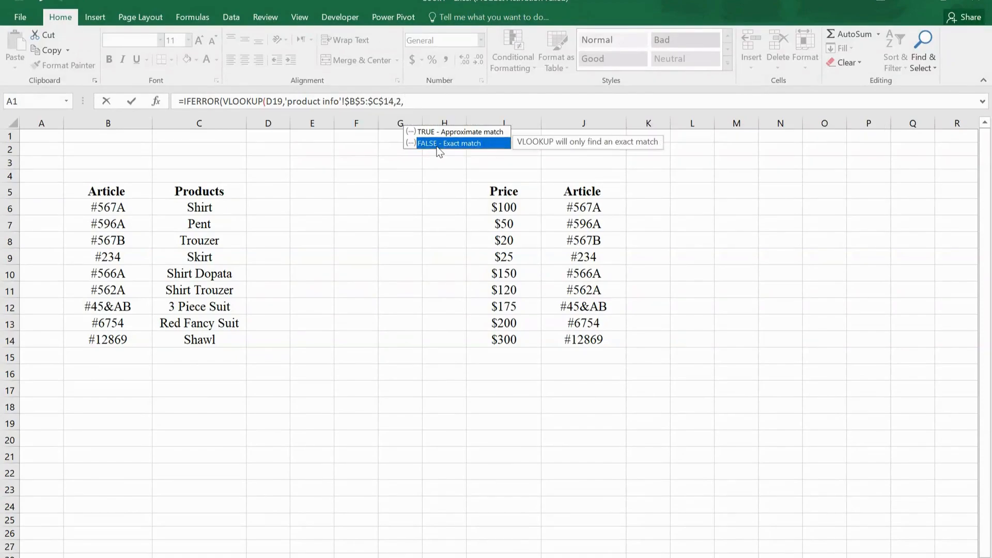
{"action": "double_click", "coordinate": [439, 144]}
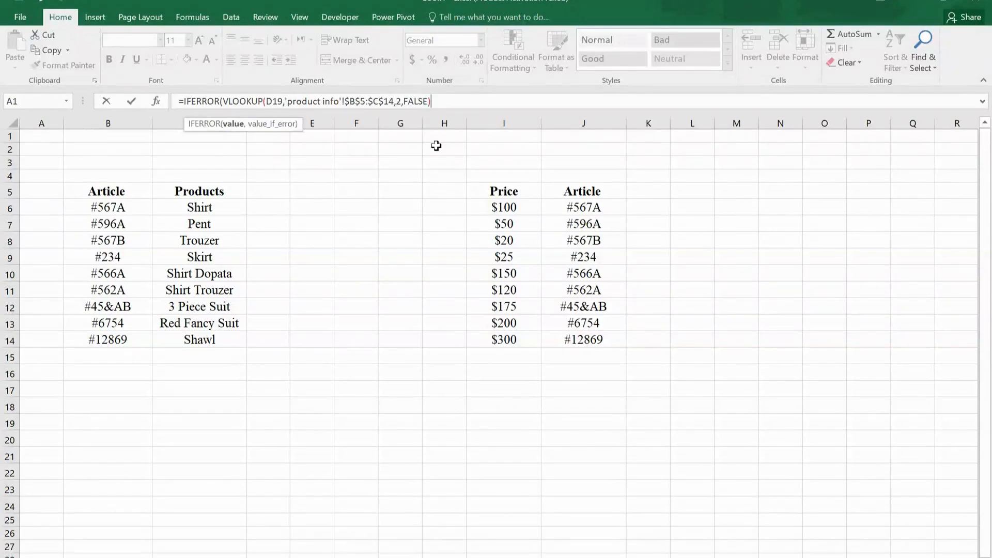
{"action": "type", "text": ","}
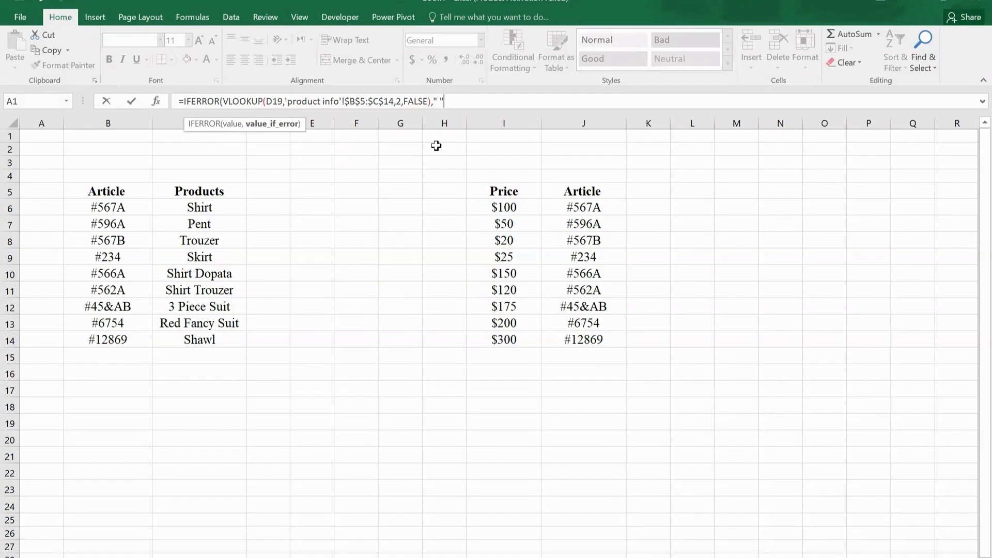
{"action": "key", "text": "Return"}
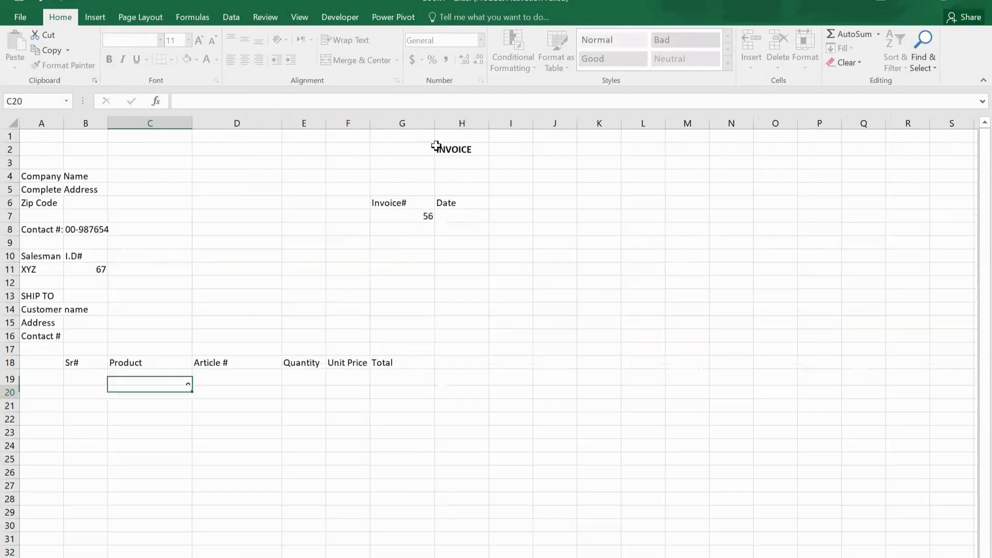
Enter article number #567A in D19 to test the product lookup.
{"action": "left_click", "coordinate": [227, 378]}
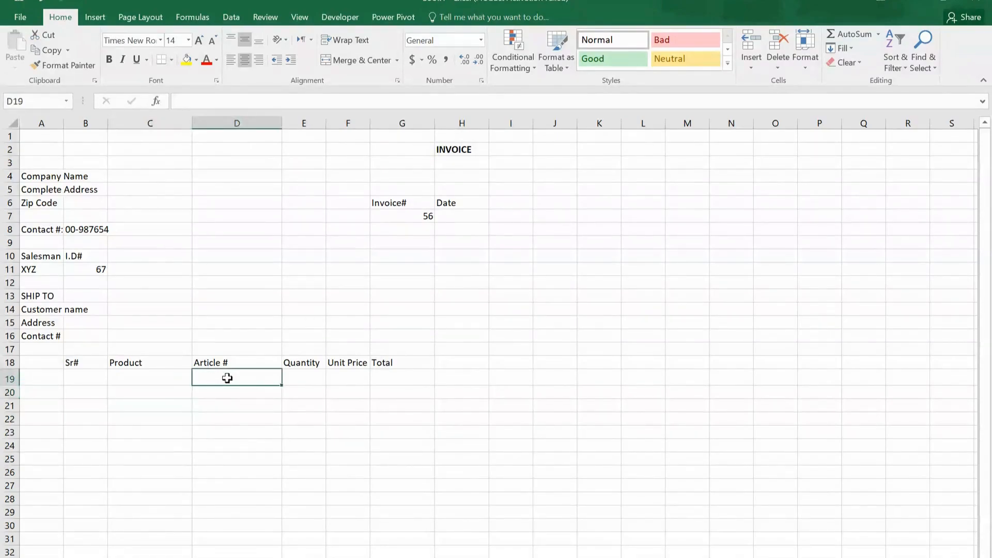
{"action": "type", "text": "#"}
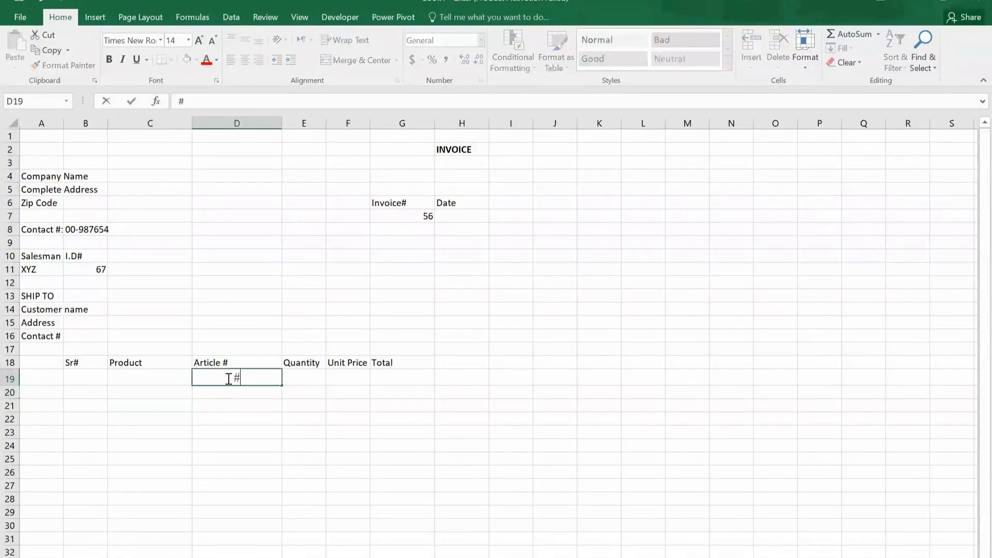
{"action": "type", "text": "567A"}
{"action": "key", "text": "Return"}
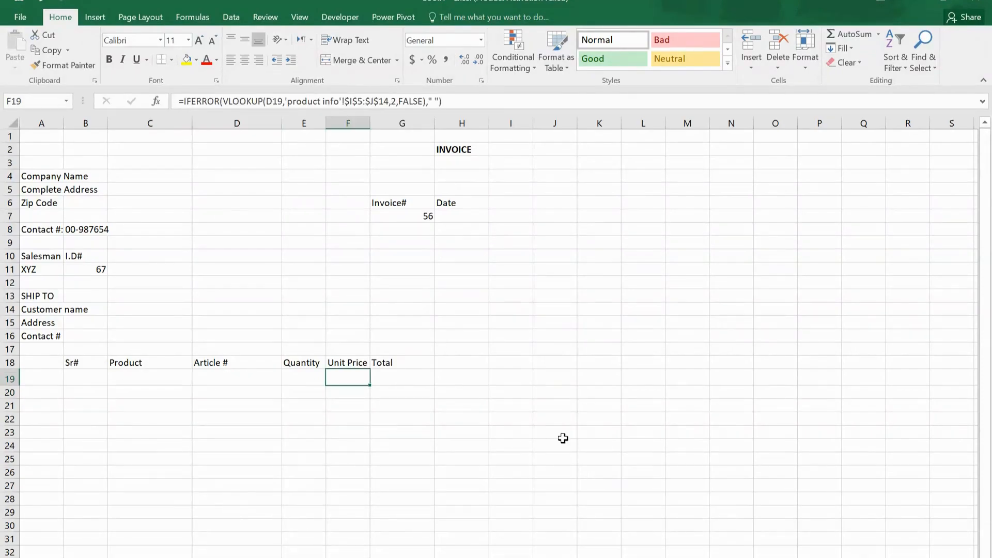
Begin the unit price formula in F19 with IFERROR and start nesting VLOOKUP inside it.
{"action": "type", "text": "="}
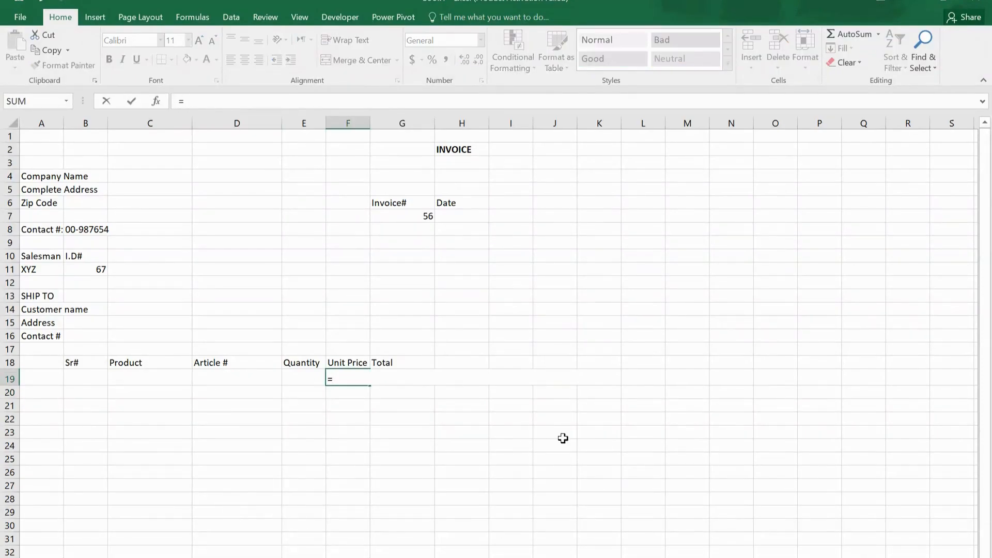
{"action": "type", "text": "iferror"}
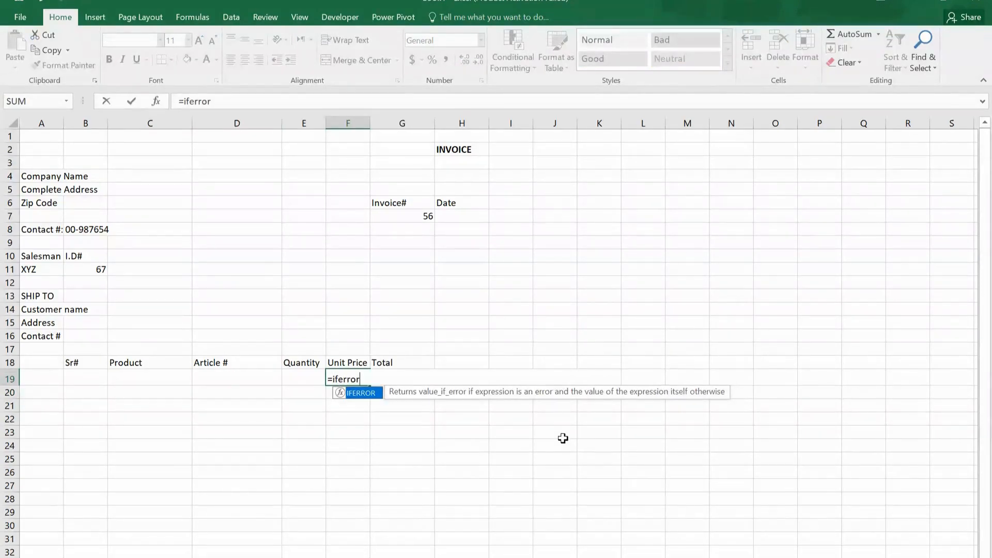
{"action": "key", "text": "Tab"}
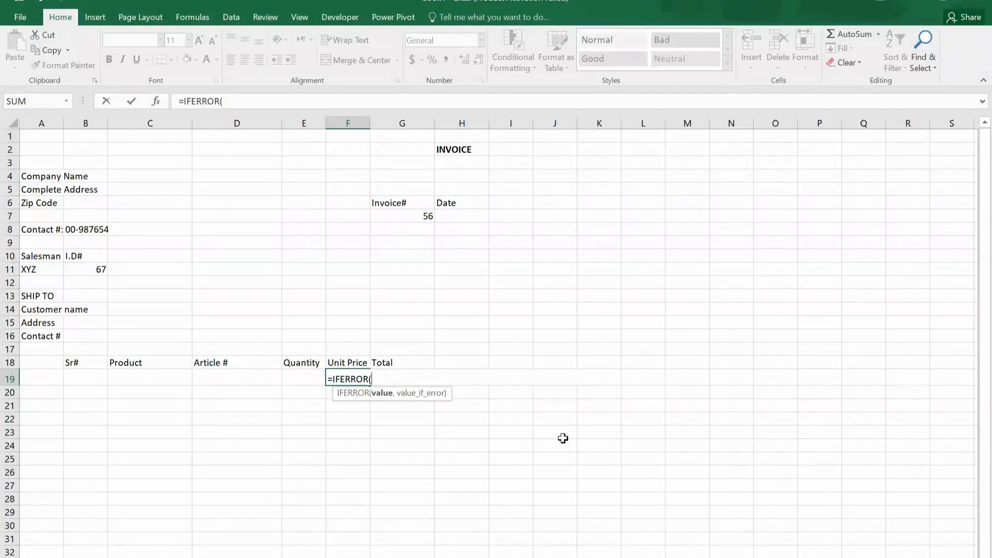
{"action": "type", "text": "vl"}
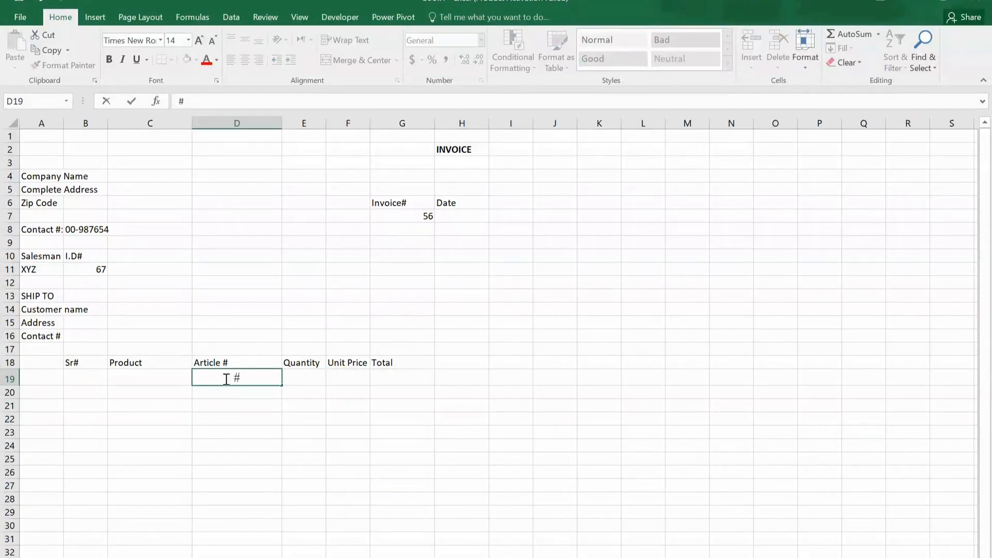
Enter article number #567A in D19 and format the unit price in F19 as currency without decimals.
{"action": "type", "text": "#567A"}
{"action": "key", "text": "Return"}
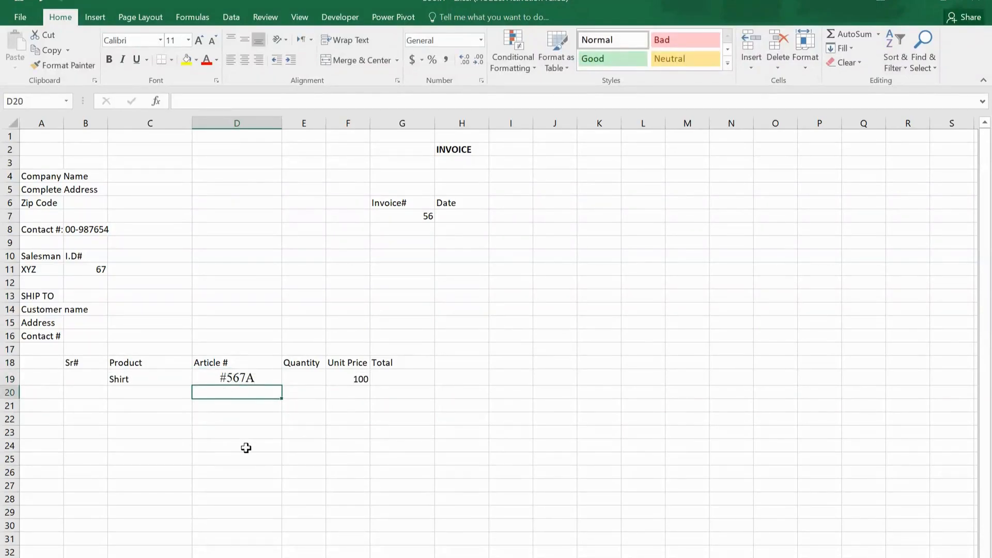
{"action": "left_click", "coordinate": [352, 379]}
{"action": "left_click", "coordinate": [480, 40]}
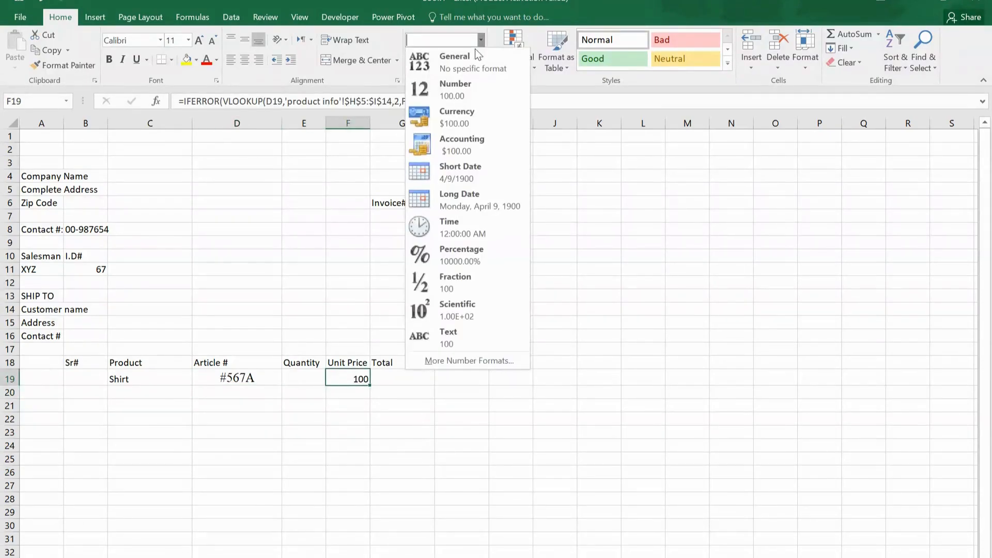
{"action": "left_click", "coordinate": [463, 124]}
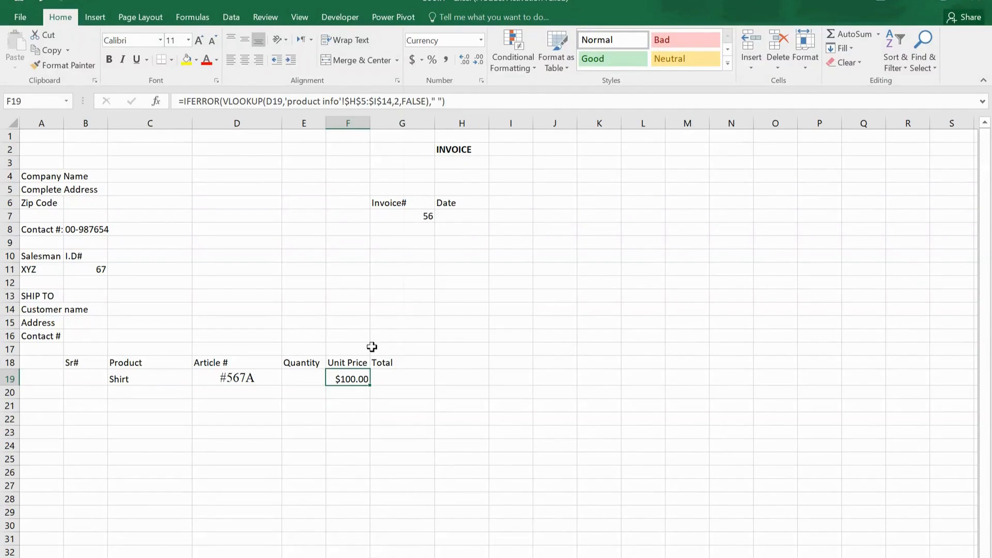
{"action": "left_click", "coordinate": [483, 61]}
{"action": "left_click", "coordinate": [482, 61]}
Set the currency symbol of the Unit Price cells from F19 downward to ₾ Georgian.
{"action": "left_click_drag", "start_coordinate": [348, 385], "coordinate": [356, 556]}
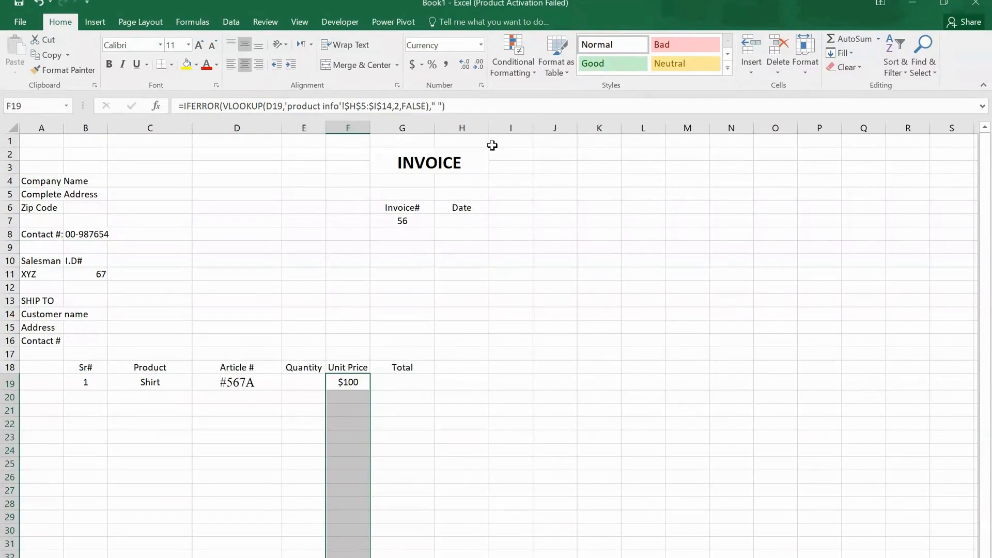
{"action": "left_click", "coordinate": [481, 86]}
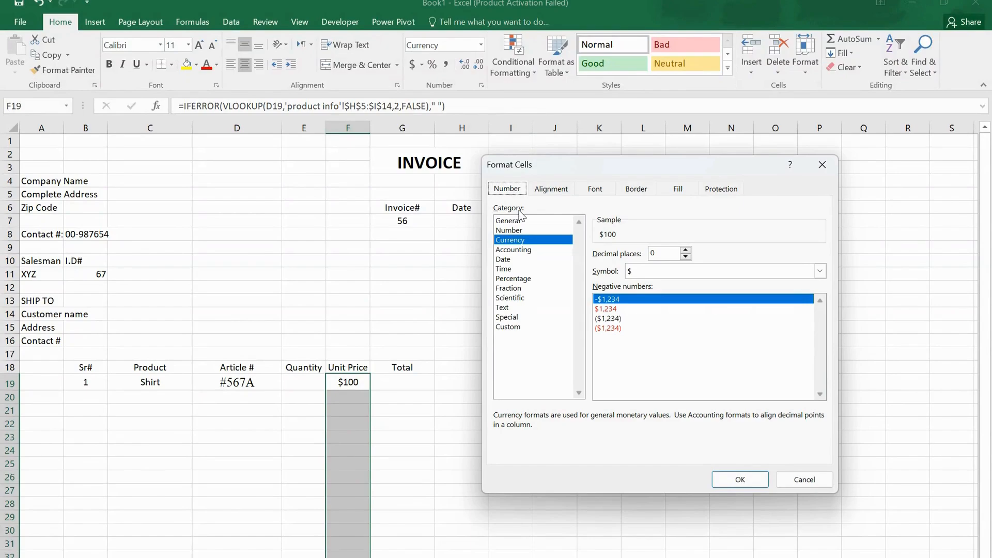
{"action": "left_click", "coordinate": [530, 242]}
{"action": "left_click", "coordinate": [819, 271]}
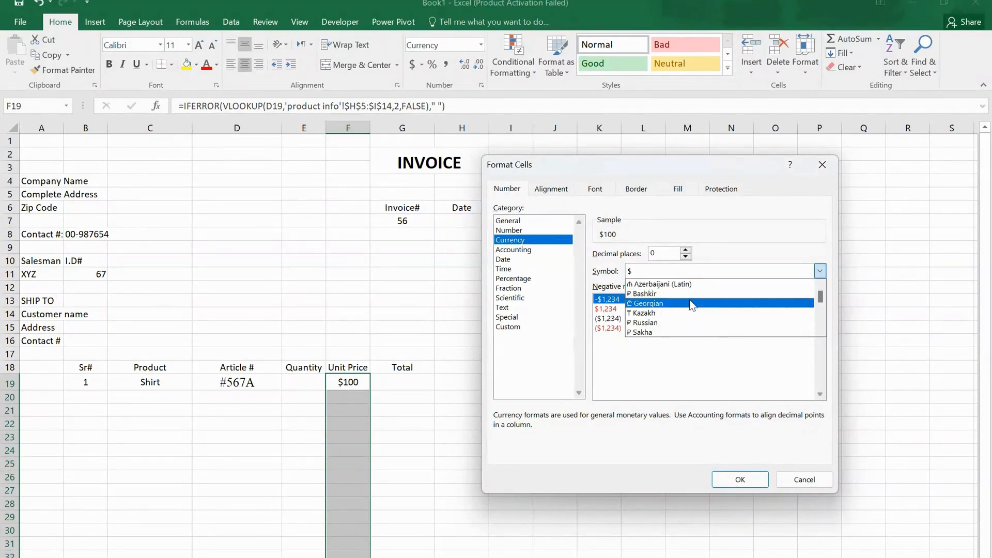
{"action": "left_click", "coordinate": [693, 303]}
{"action": "left_click", "coordinate": [749, 480]}
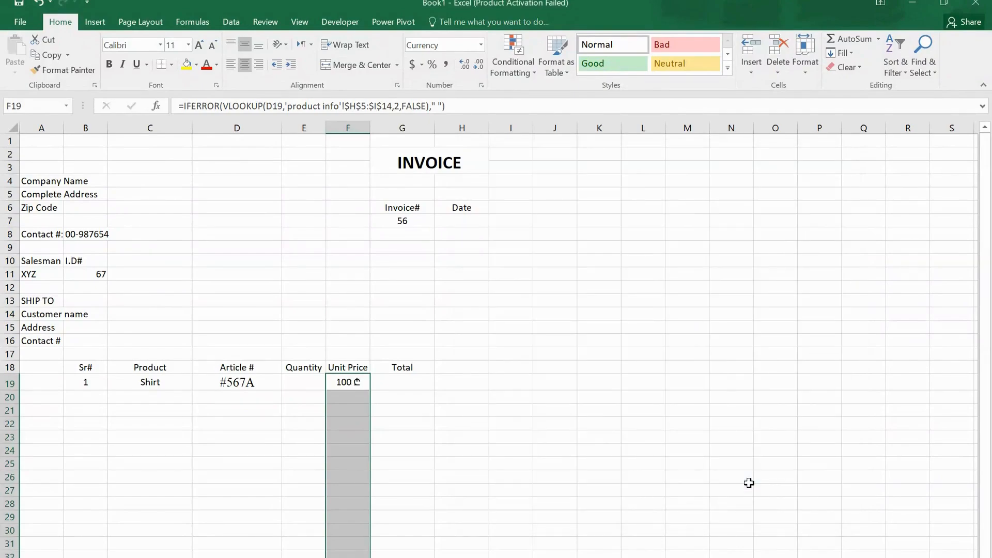
{"action": "left_click", "coordinate": [414, 416]}
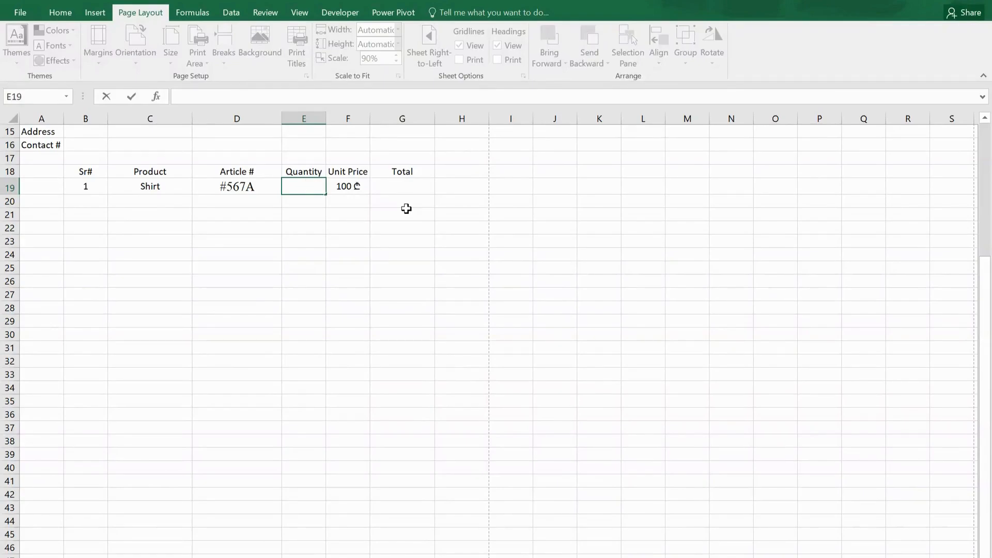
Enter quantity 4 in E19 and calculate the row total in G19 with =F19*E19.
{"action": "type", "text": "4"}
{"action": "key", "text": "Return"}
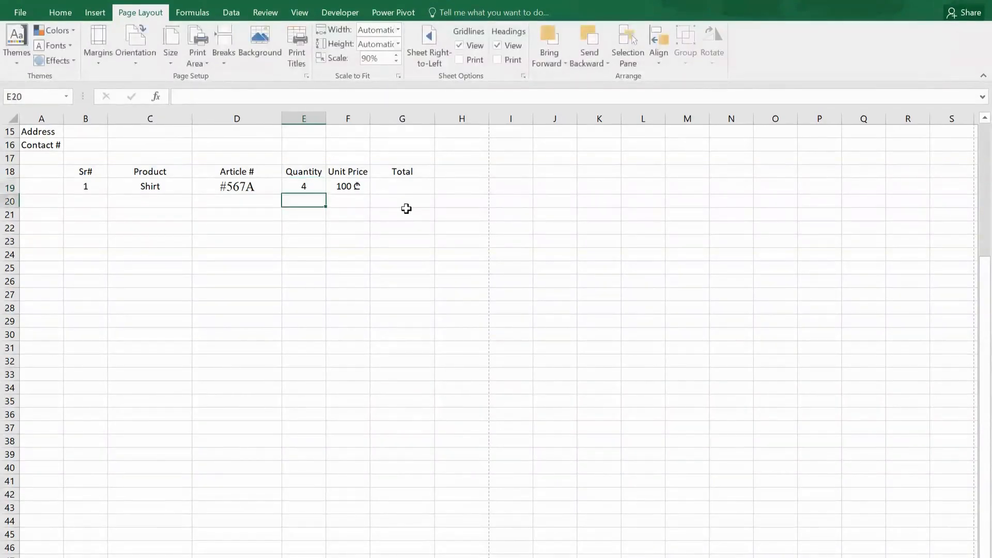
{"action": "key", "text": "Up"}
{"action": "key", "text": "Right"}
{"action": "key", "text": "Right"}
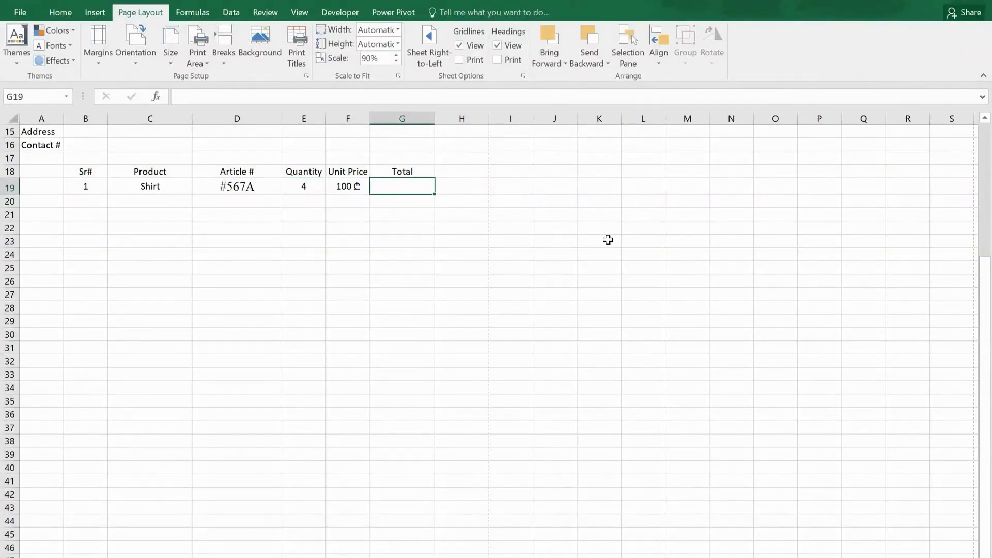
{"action": "type", "text": "="}
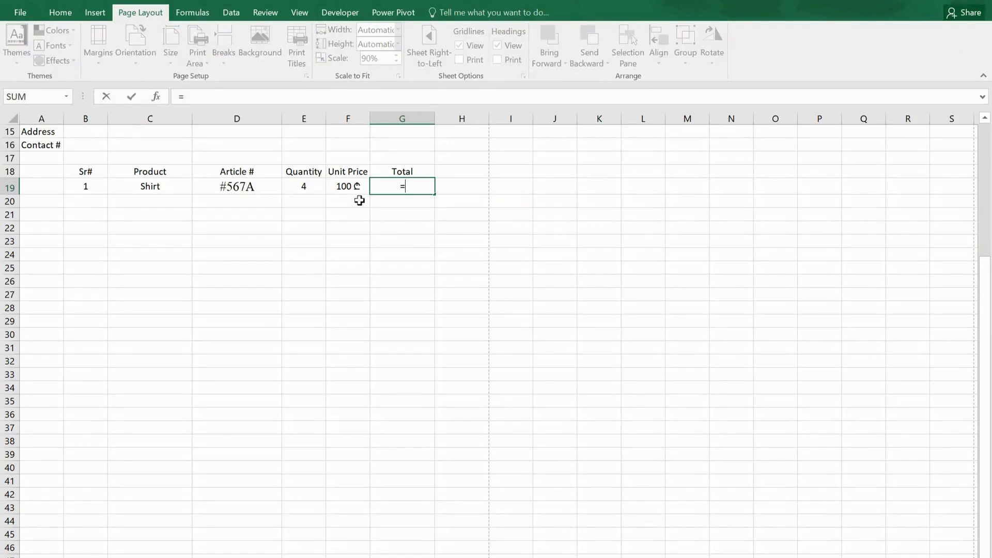
{"action": "left_click", "coordinate": [349, 186]}
{"action": "type", "text": "*"}
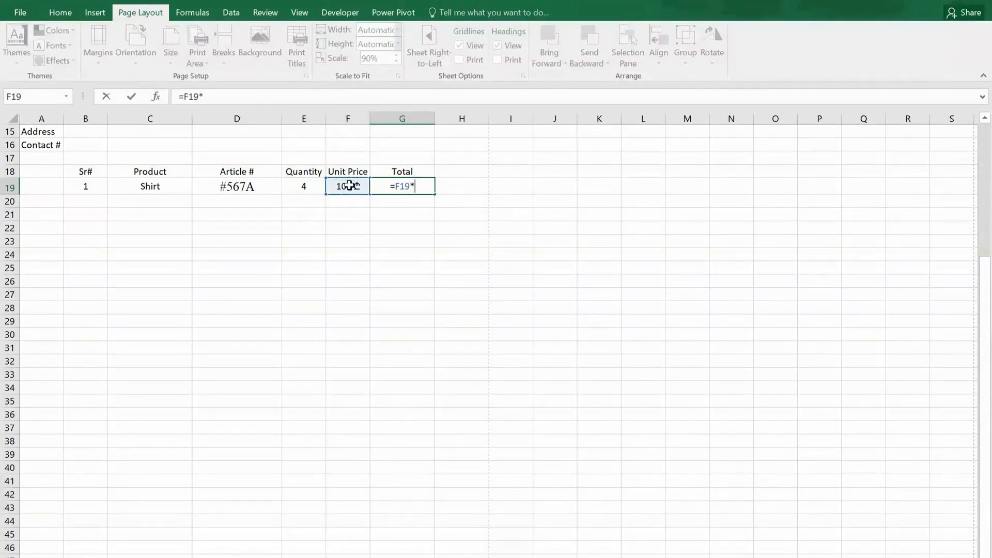
{"action": "left_click", "coordinate": [313, 185]}
{"action": "key", "text": "Return"}
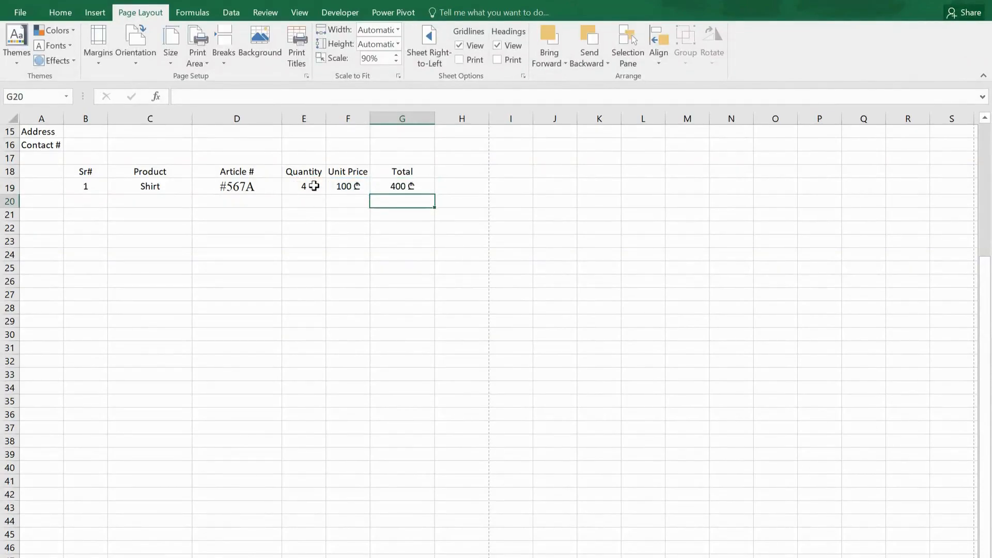
Fill the multiplication formula from G19 down to G34.
{"action": "left_click", "coordinate": [428, 186]}
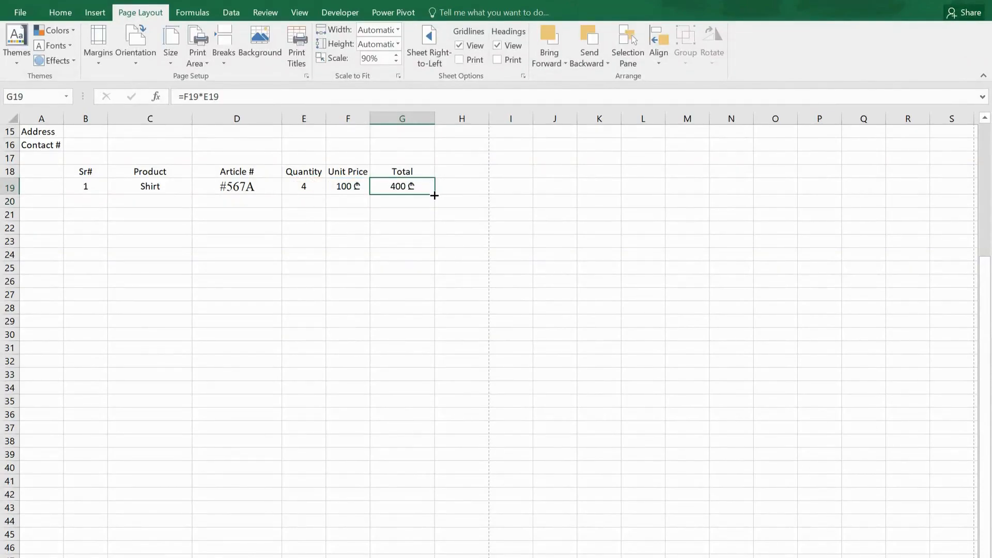
{"action": "left_click_drag", "start_coordinate": [435, 194], "coordinate": [444, 392]}
{"action": "left_click", "coordinate": [480, 278]}
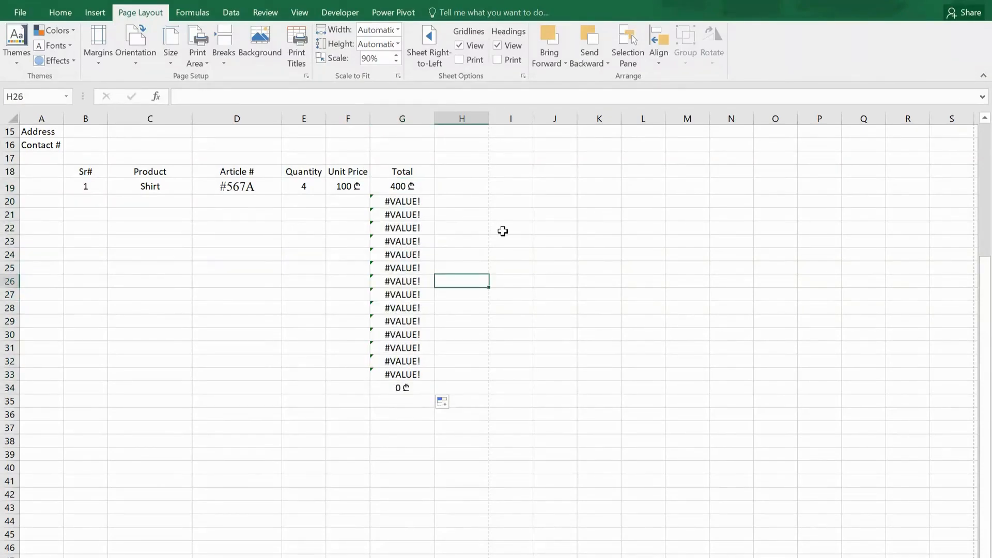
Wrap the total formula in G19 in IFERROR with "" as the value if error, giving =IFERROR(F19*E19,"").
{"action": "left_click", "coordinate": [409, 186]}
{"action": "double_click", "coordinate": [409, 186]}
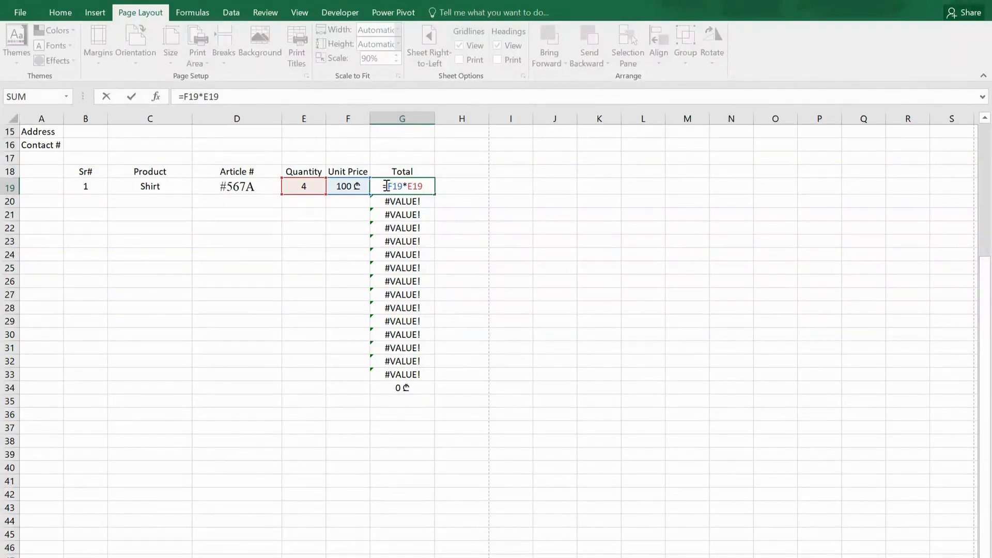
{"action": "left_click", "coordinate": [387, 186]}
{"action": "type", "text": "if"}
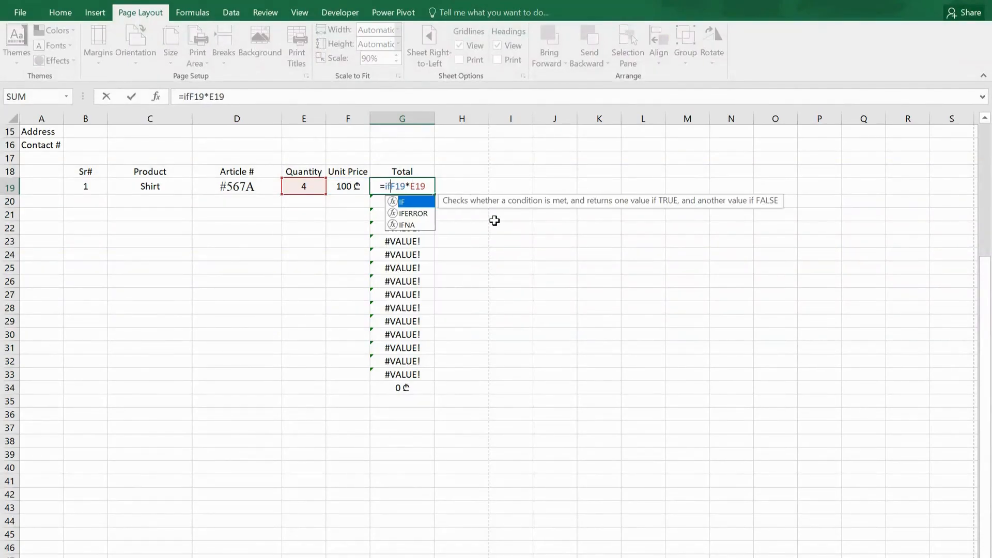
{"action": "double_click", "coordinate": [431, 214]}
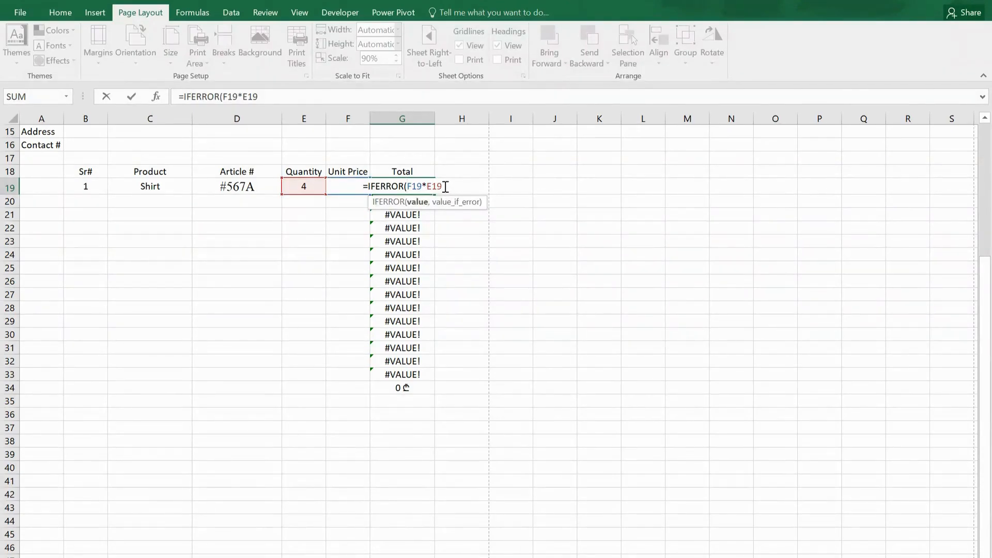
{"action": "type", "text": ","}
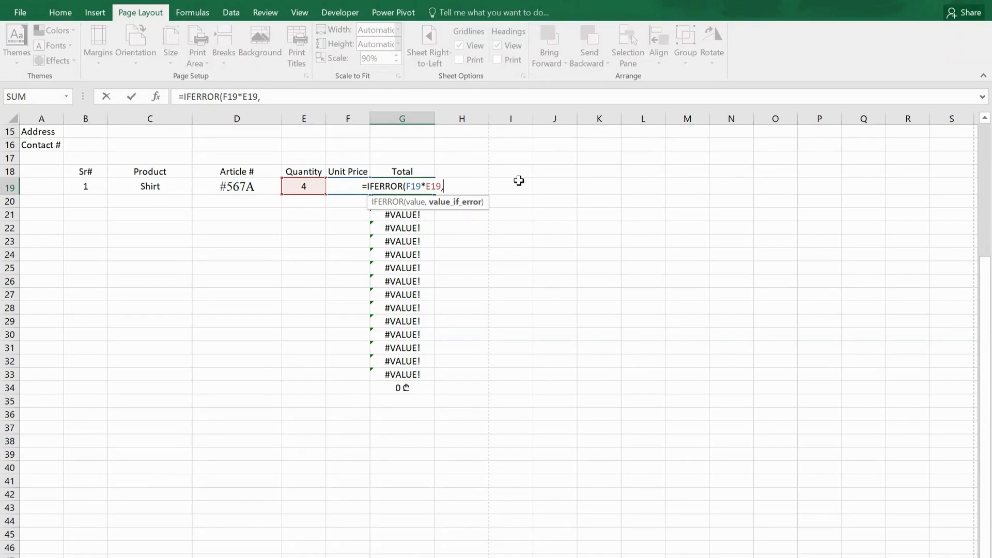
{"action": "type", "text": "\"\""}
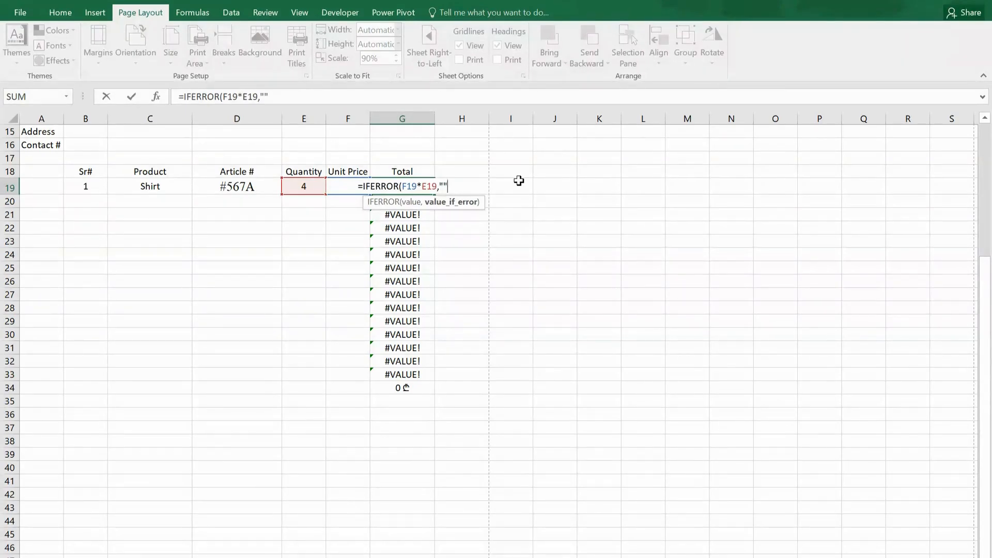
{"action": "type", "text": ")"}
{"action": "key", "text": "Return"}
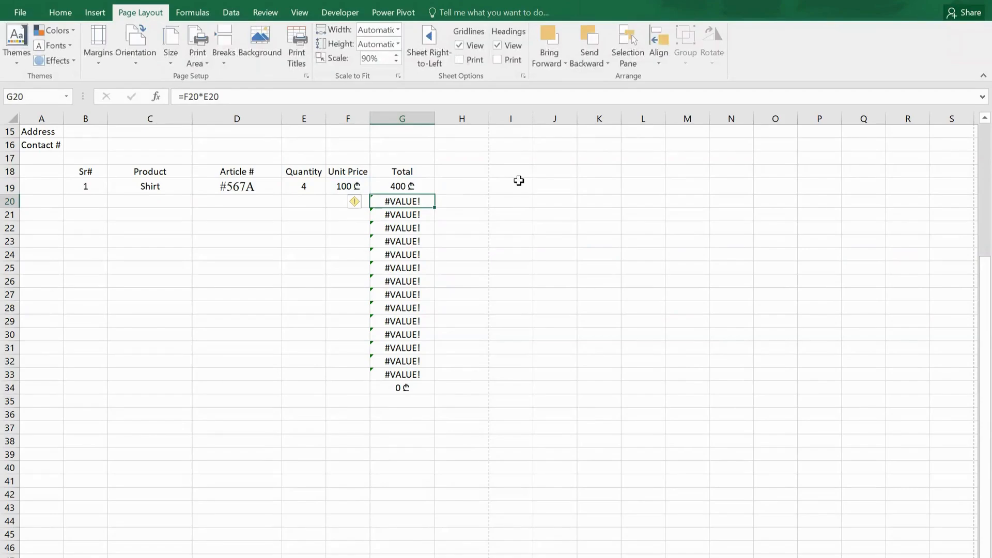
Fill the IFERROR total formula from G19 down the Total column to G34 and clear cell G34.
{"action": "left_click", "coordinate": [408, 187]}
{"action": "left_click_drag", "start_coordinate": [435, 195], "coordinate": [442, 393]}
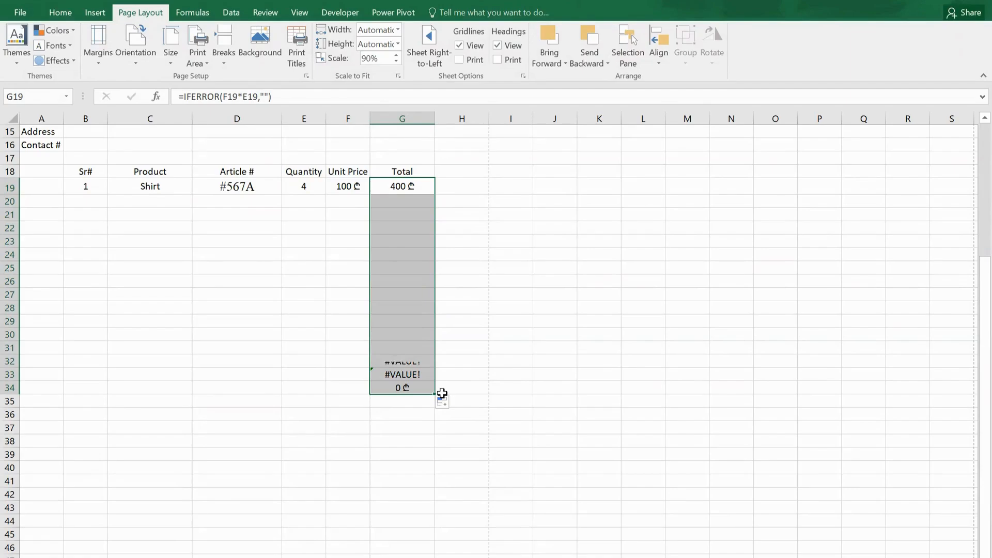
{"action": "left_click", "coordinate": [462, 363]}
{"action": "left_click", "coordinate": [410, 388]}
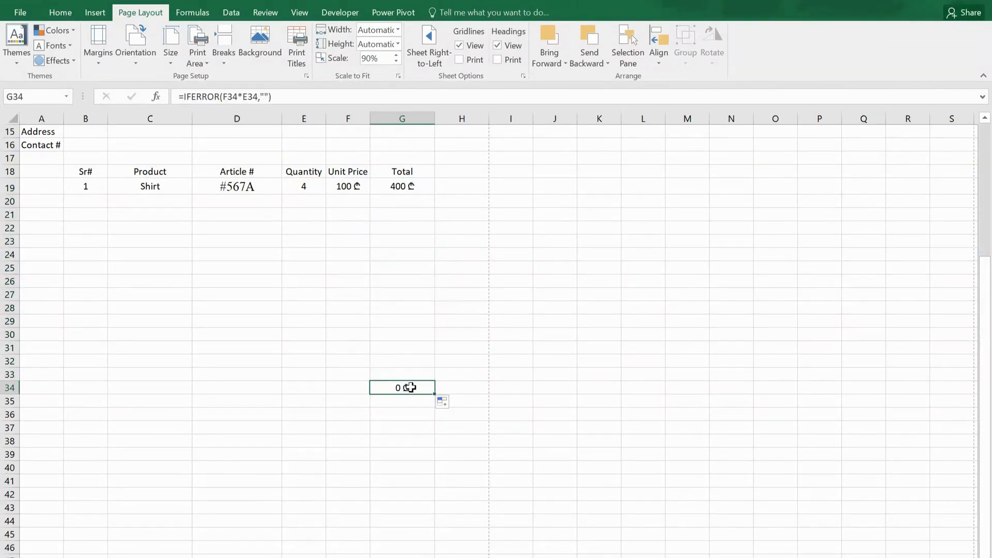
{"action": "key", "text": "BackSpace"}
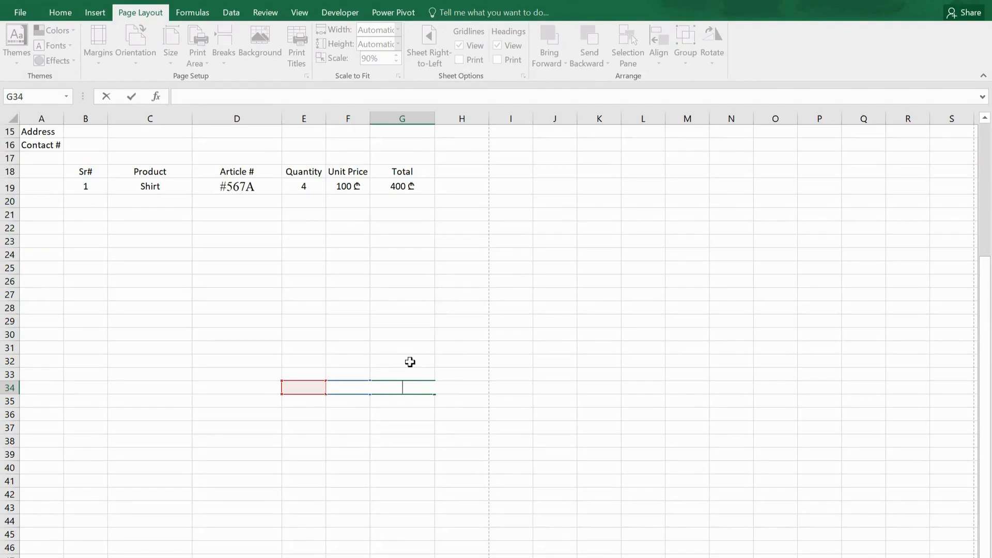
{"action": "left_click", "coordinate": [410, 362]}
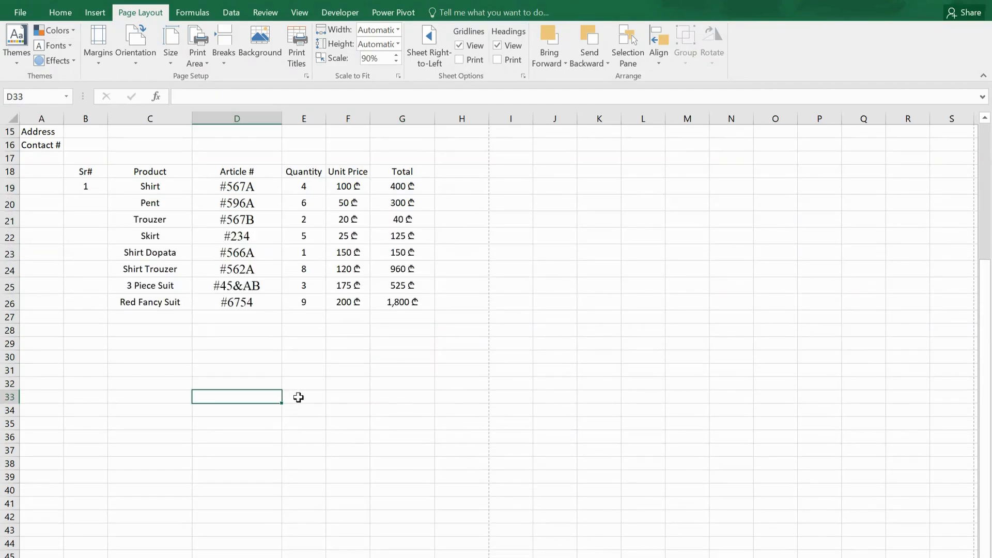
Enter the label Subtotal in E33 below the item table.
{"action": "left_click", "coordinate": [299, 397]}
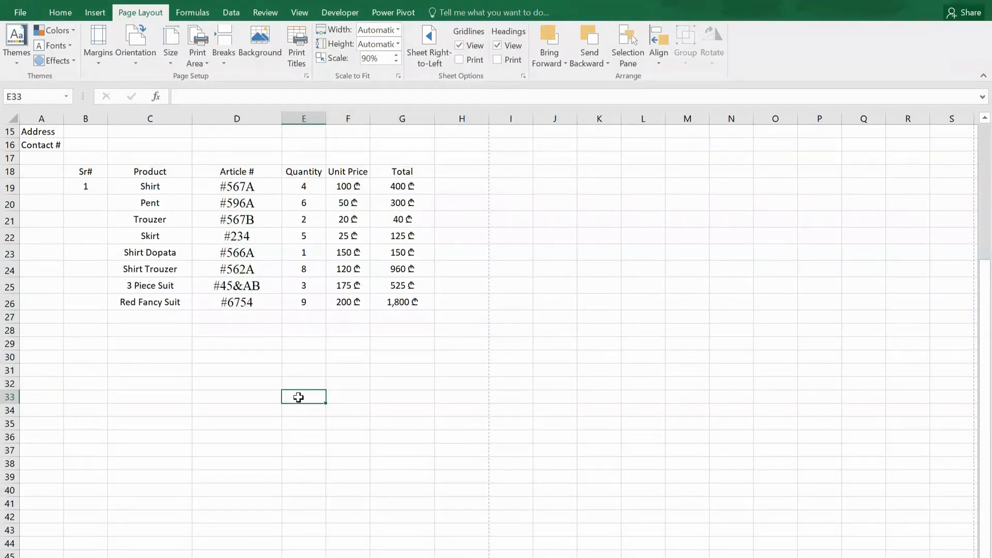
{"action": "type", "text": "Subtot"}
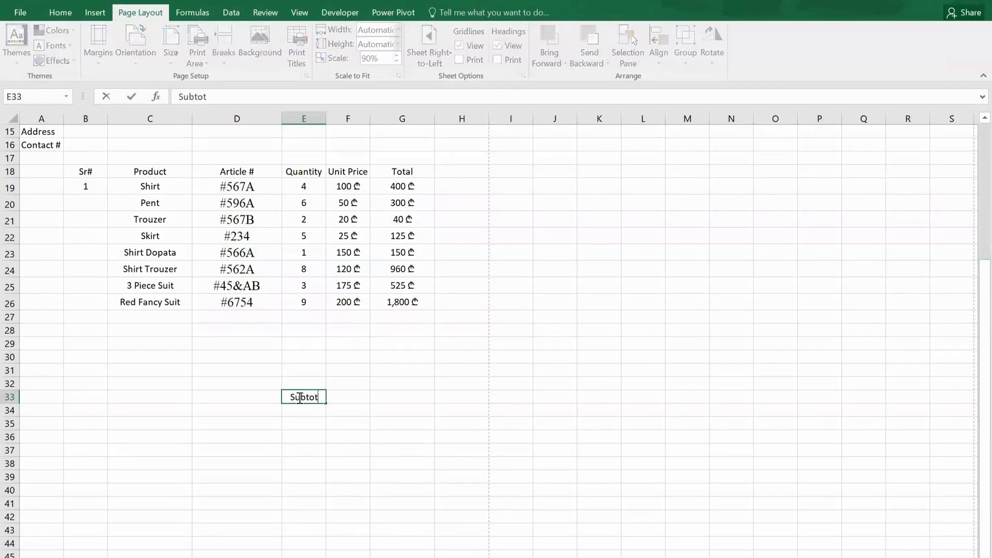
{"action": "type", "text": "al"}
{"action": "key", "text": "Return"}
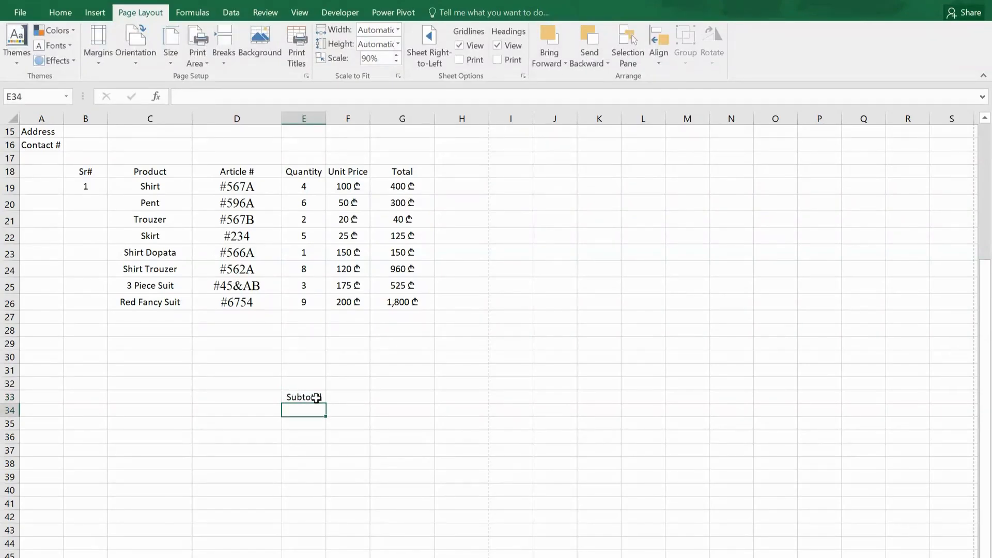
Enter the labels Tax 9% in E34 and Total in E35 under the Subtotal label.
{"action": "type", "text": "Tax"}
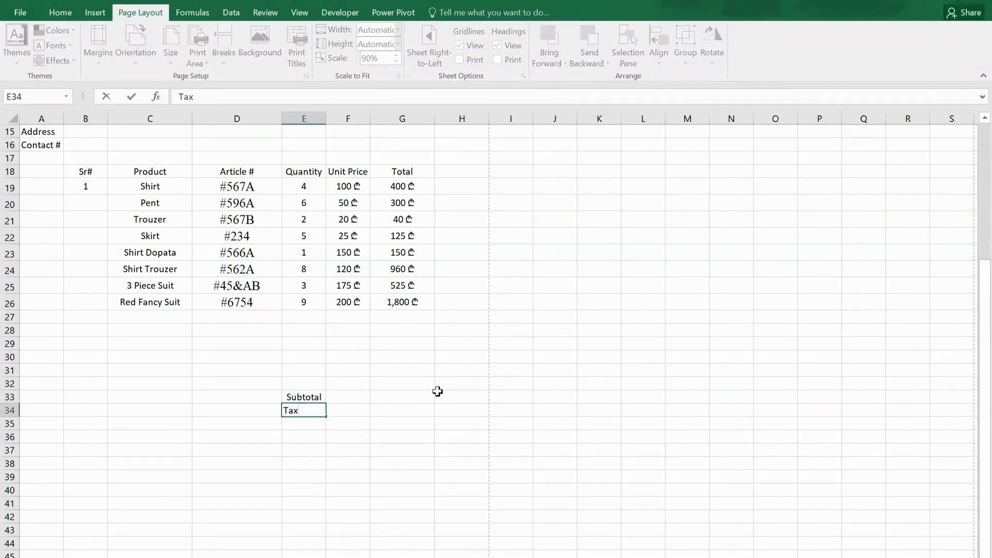
{"action": "type", "text": " 9%"}
{"action": "key", "text": "Return"}
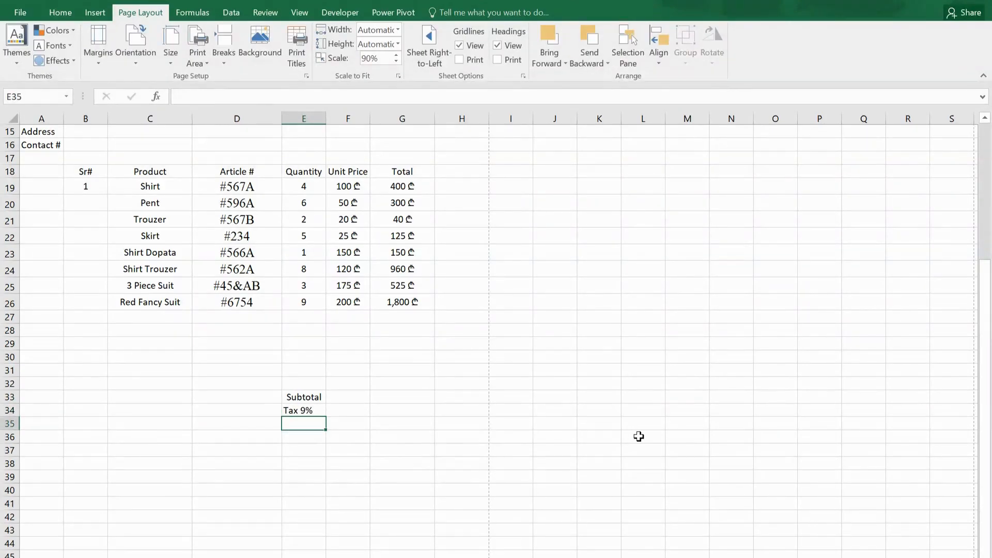
{"action": "type", "text": "Tot"}
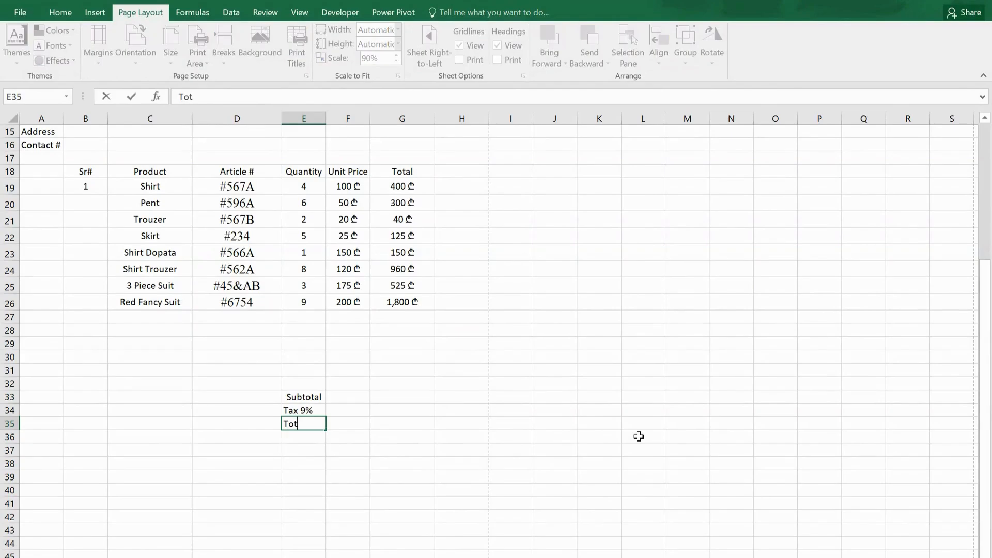
{"action": "type", "text": "al"}
{"action": "key", "text": "Tab"}
Calculate the subtotal in G33 by summing the item totals with =SUM(G19:G26).
{"action": "key", "text": "Tab"}
{"action": "key", "text": "Up"}
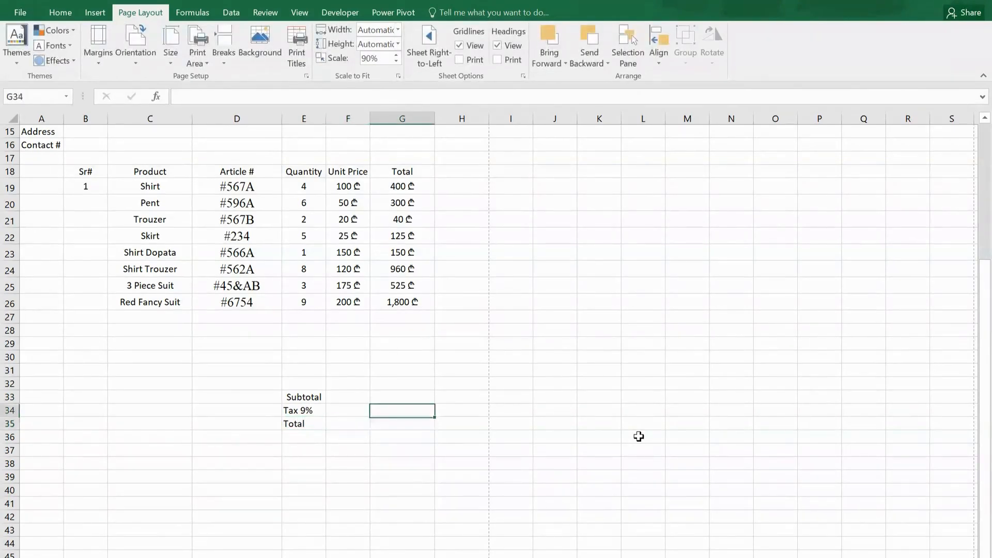
{"action": "key", "text": "Up"}
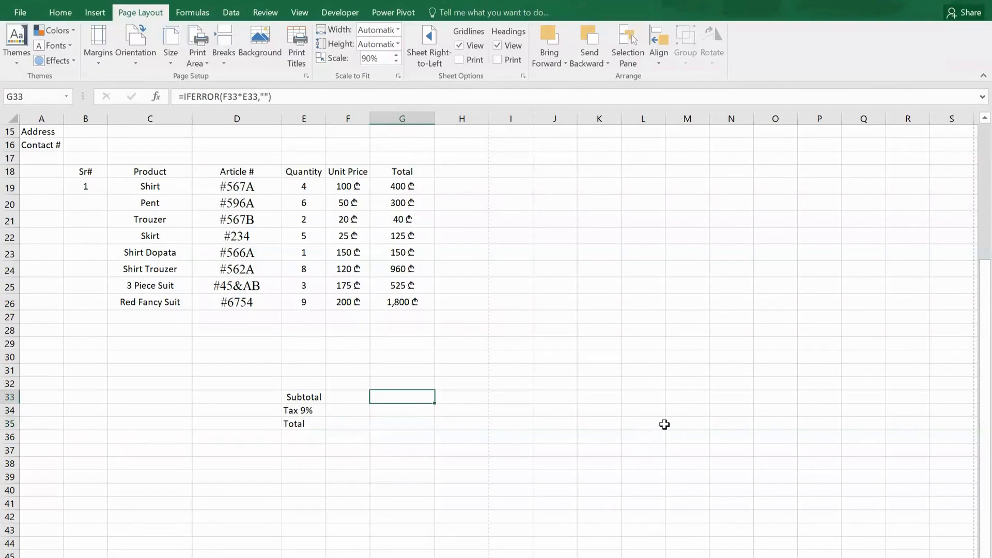
{"action": "type", "text": "="}
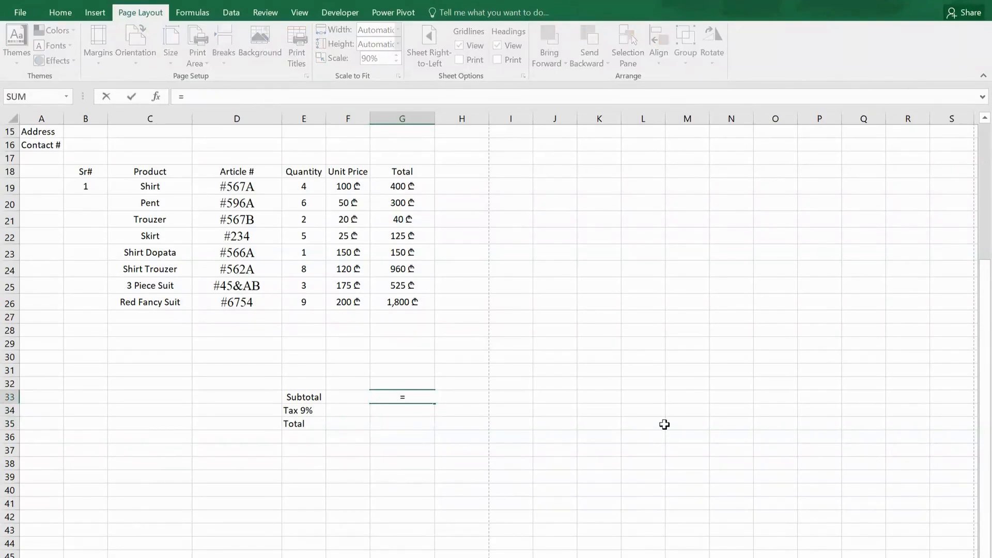
{"action": "type", "text": "sum"}
{"action": "key", "text": "Tab"}
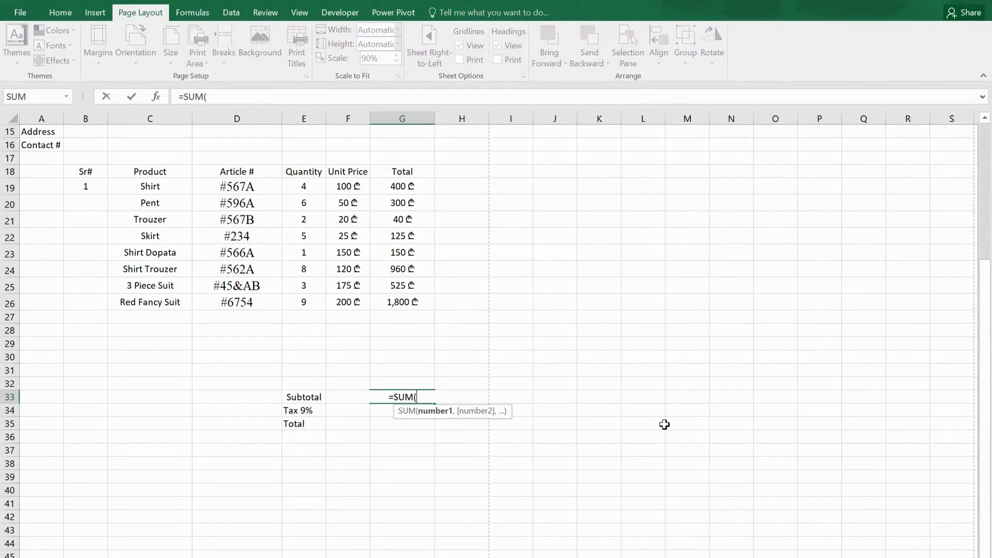
{"action": "left_click_drag", "start_coordinate": [408, 184], "coordinate": [422, 303]}
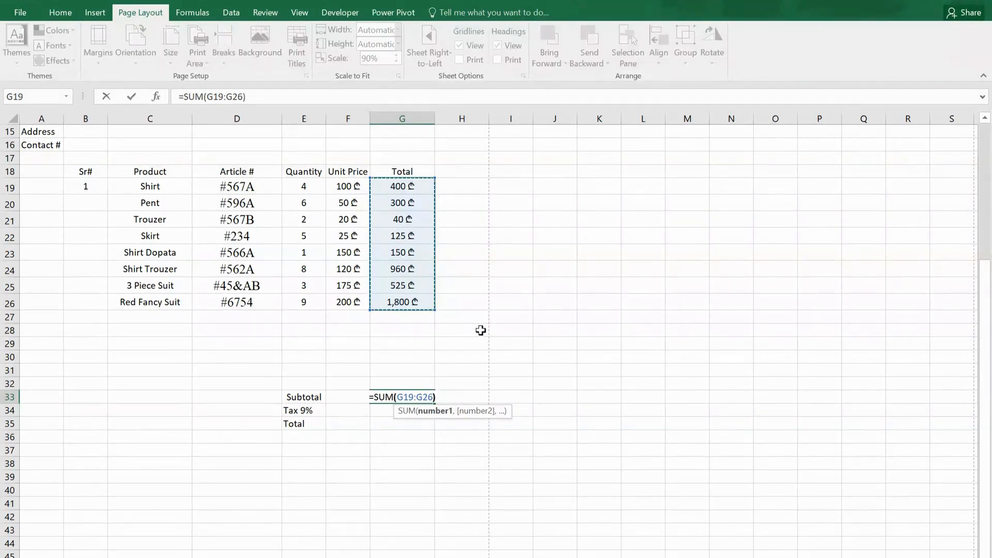
{"action": "key", "text": "Return"}
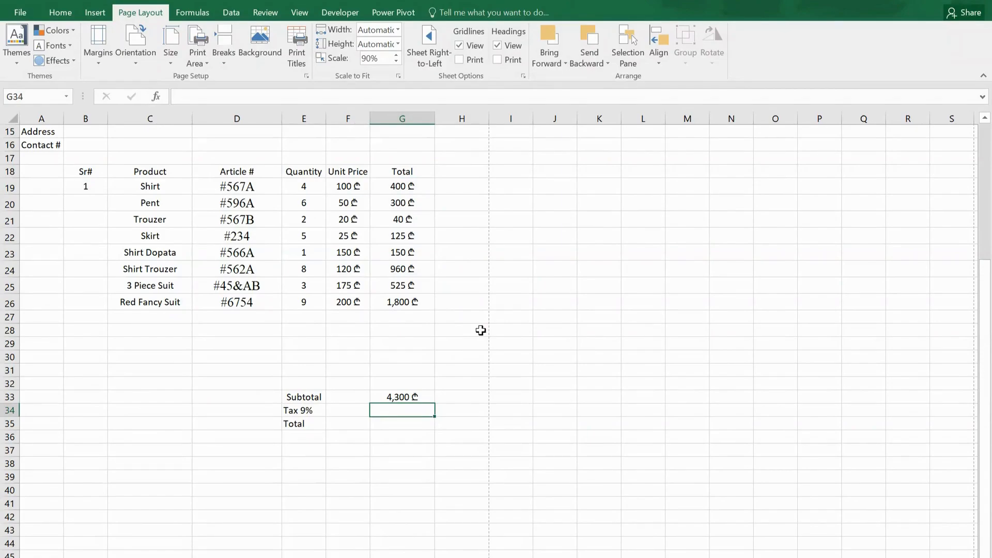
Calculate the tax in G34 as 9% of the subtotal with the formula =G33*9%.
{"action": "type", "text": "="}
{"action": "left_click", "coordinate": [411, 396]}
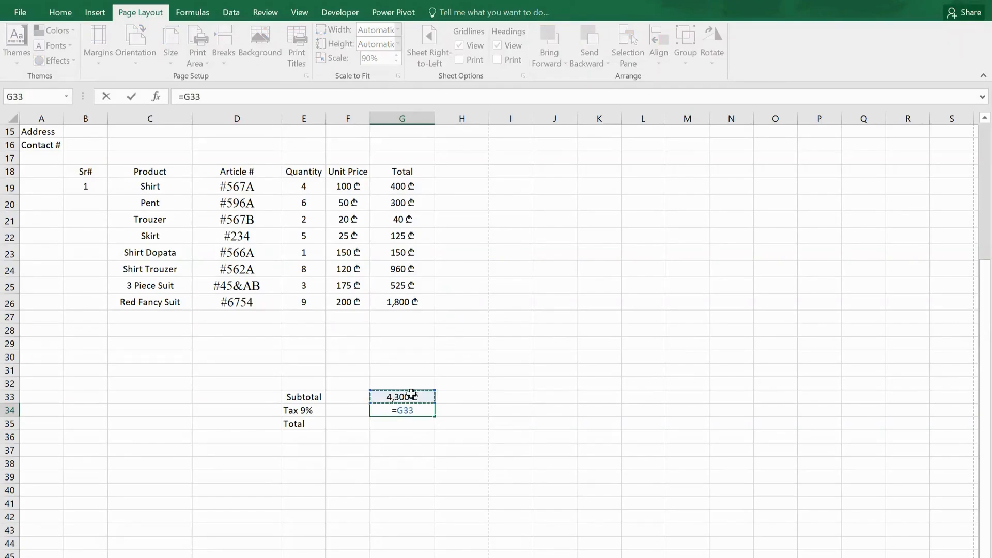
{"action": "type", "text": "*9%"}
{"action": "key", "text": "Return"}
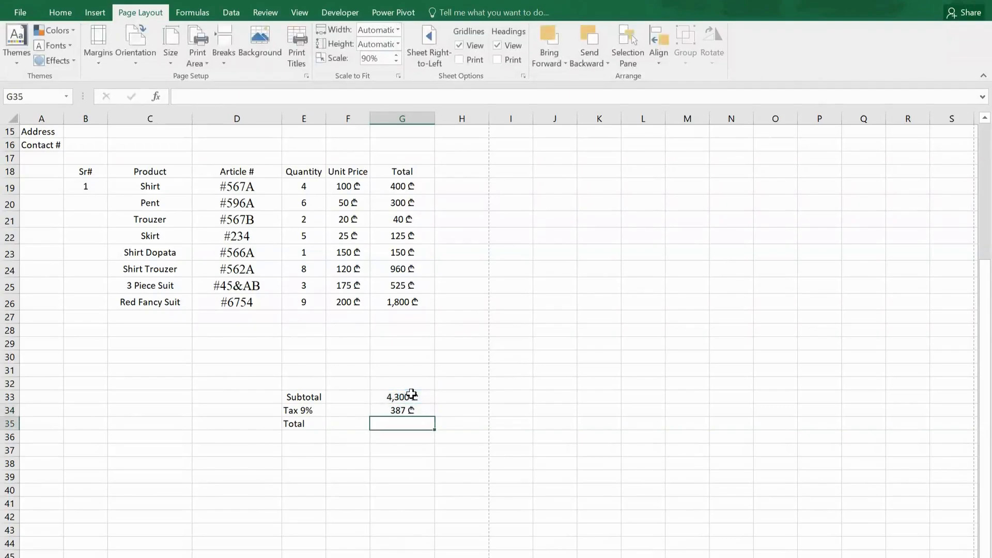
Calculate the grand total in G35 by adding subtotal and tax with =SUM(G33:G34).
{"action": "type", "text": "=sum"}
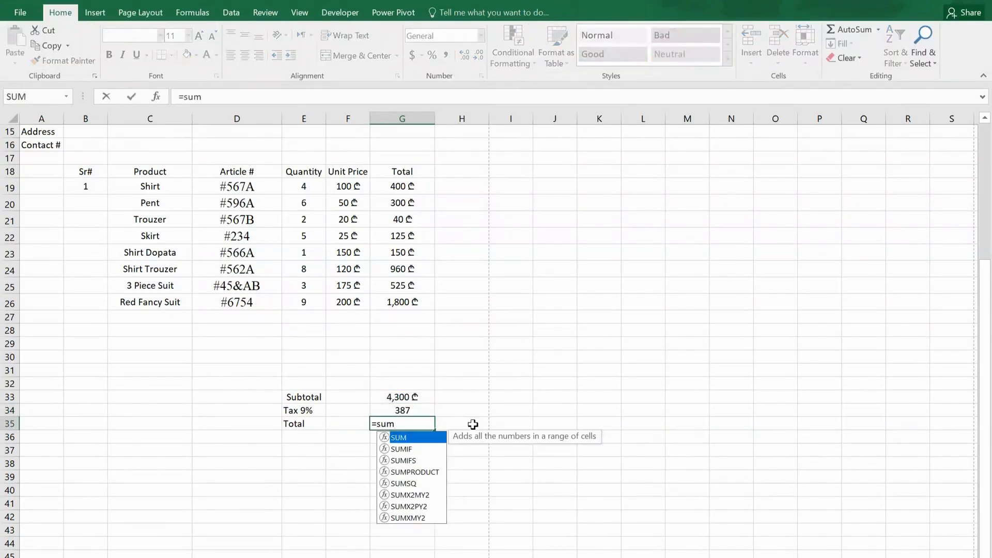
{"action": "key", "text": "Tab"}
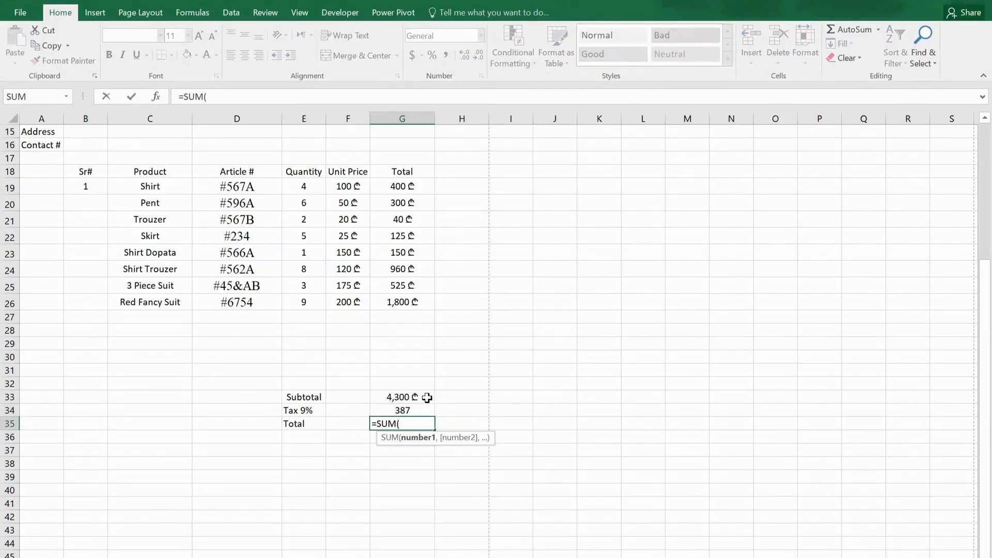
{"action": "left_click_drag", "start_coordinate": [423, 396], "coordinate": [428, 410]}
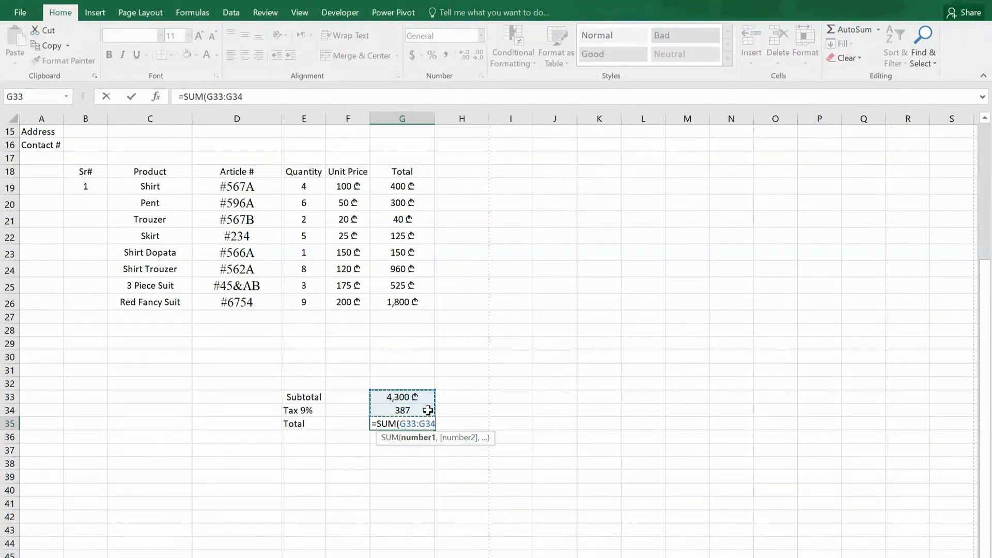
{"action": "key", "text": "Return"}
Enter the closing line "Thankyou for your shopping" in B39 below the totals.
{"action": "left_click", "coordinate": [89, 466]}
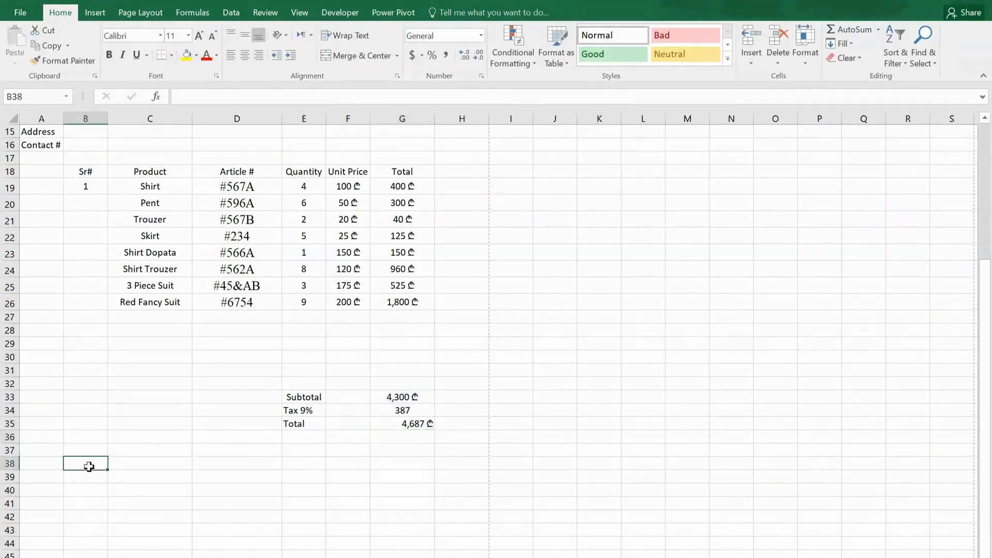
{"action": "left_click", "coordinate": [89, 481]}
{"action": "type", "text": "T"}
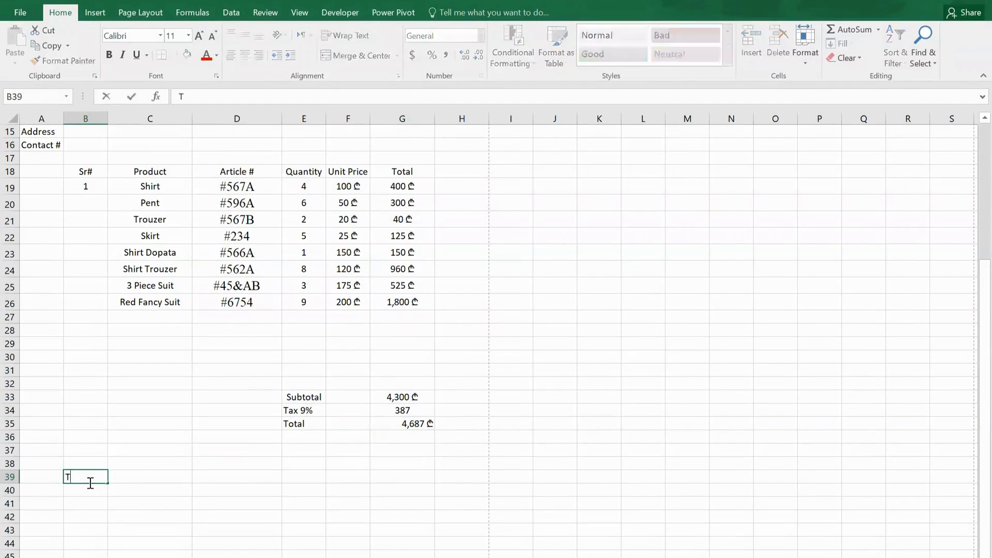
{"action": "type", "text": "hankyou for your shopping"}
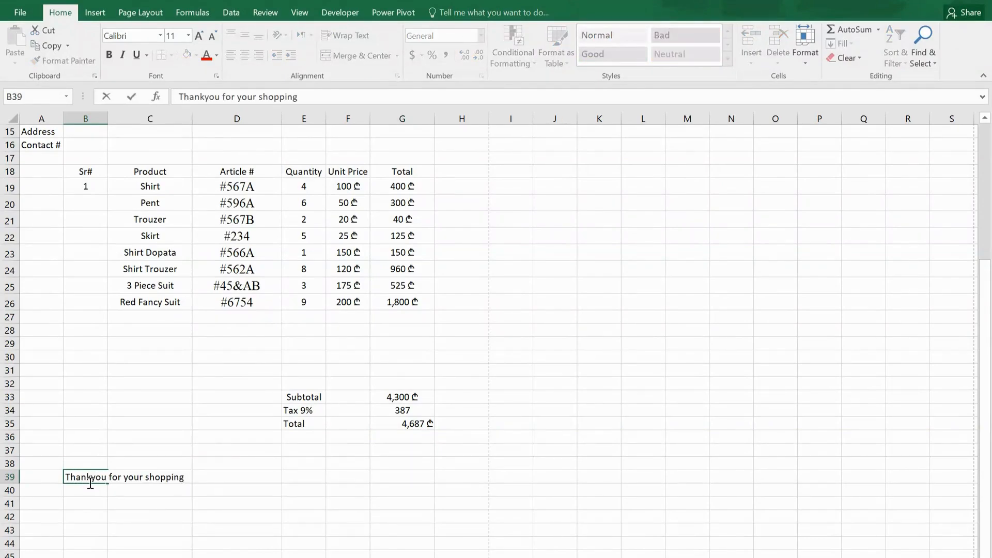
{"action": "key", "text": "Return"}
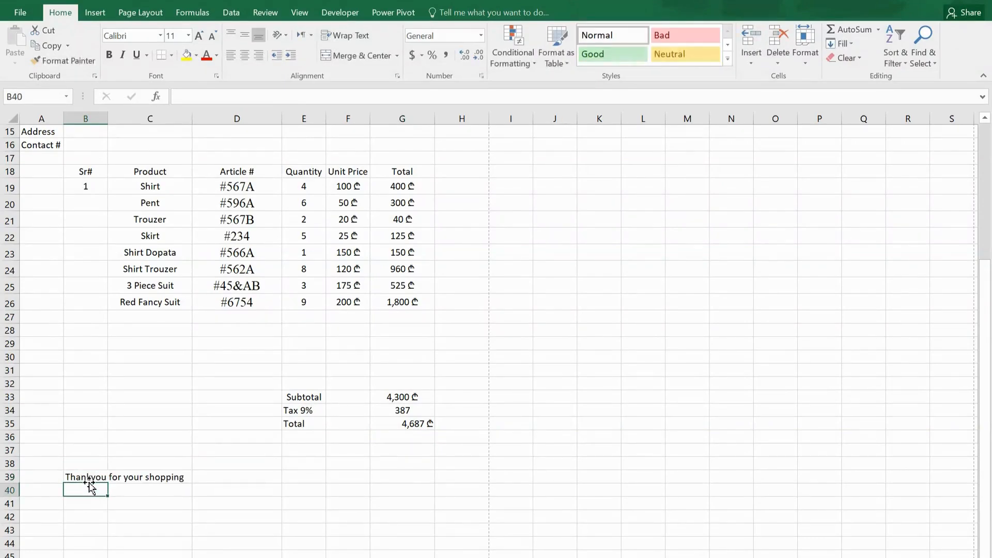
Enter the note "If you have any question, please contact us" in D42 and "name, contact #, email address, fax #" in D43.
{"action": "left_click", "coordinate": [274, 519]}
{"action": "type", "text": "If you ha"}
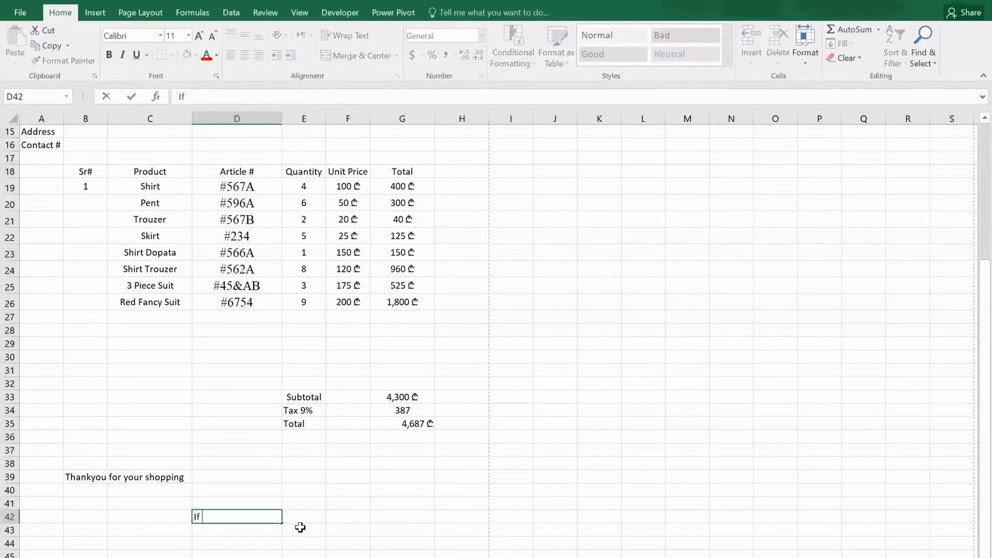
{"action": "type", "text": "ve any q"}
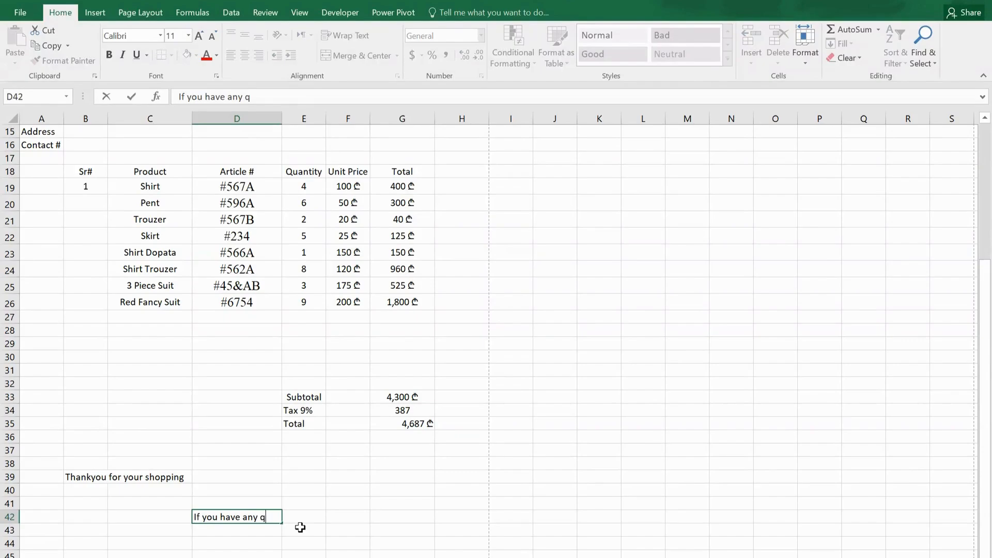
{"action": "type", "text": "uestion, please contact us"}
{"action": "key", "text": "Return"}
{"action": "type", "text": "name"}
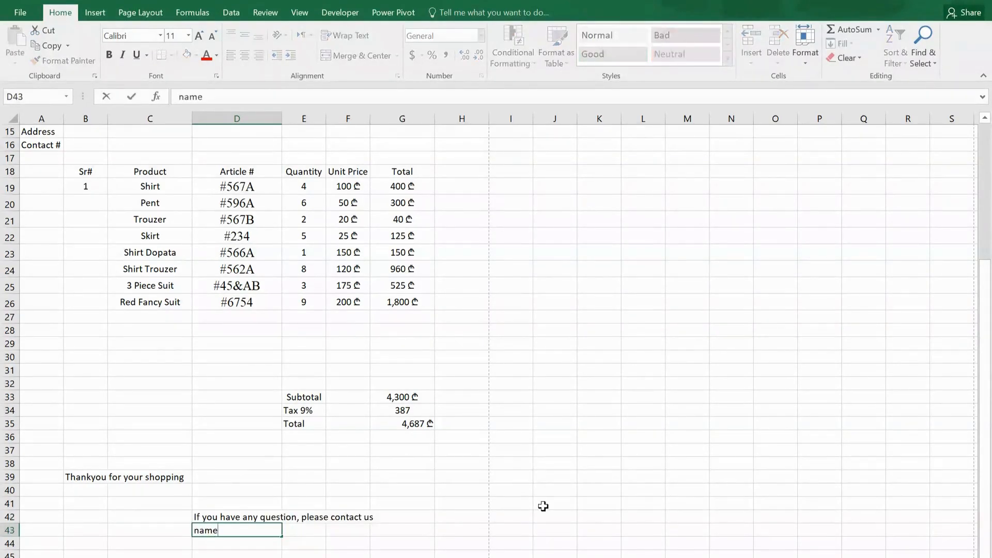
{"action": "type", "text": ", contact #, email address, fax #"}
{"action": "key", "text": "Return"}
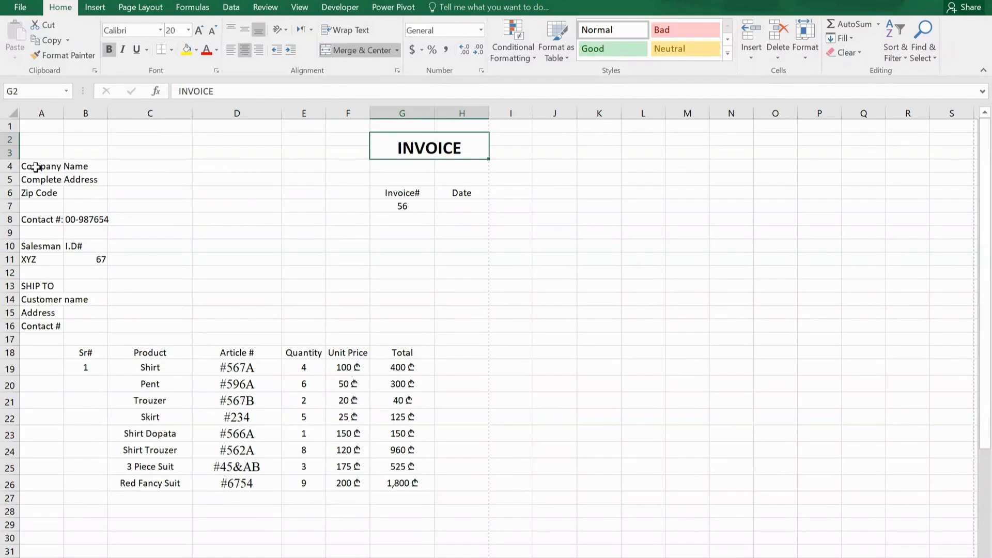
Apply bold formatting to the Company Name heading across A4:B4.
{"action": "left_click", "coordinate": [43, 166]}
{"action": "left_click_drag", "start_coordinate": [43, 165], "coordinate": [82, 164]}
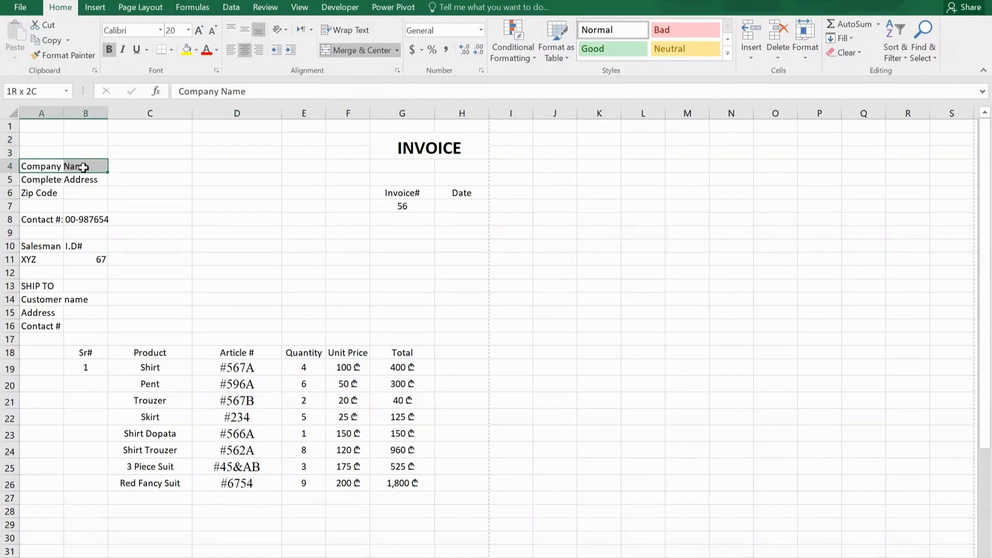
{"action": "left_click", "coordinate": [109, 50]}
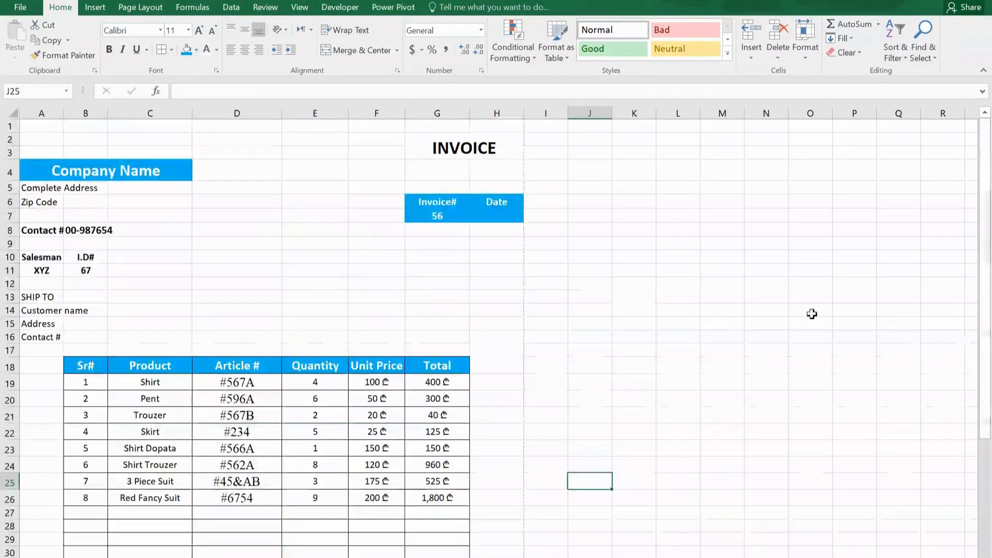
Open the print preview of the finished invoice sheet to check its page layout.
{"action": "left_click", "coordinate": [28, 5]}
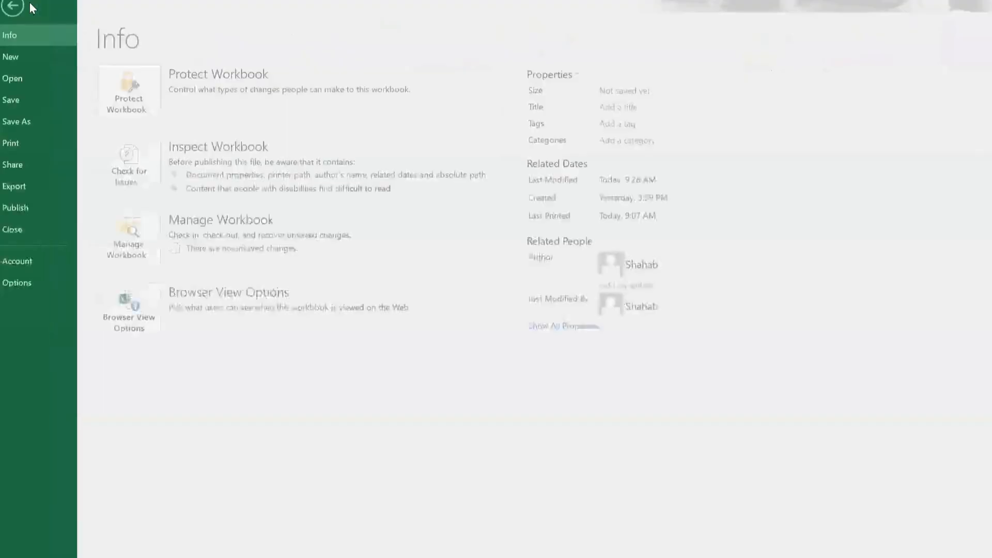
{"action": "left_click", "coordinate": [39, 149]}
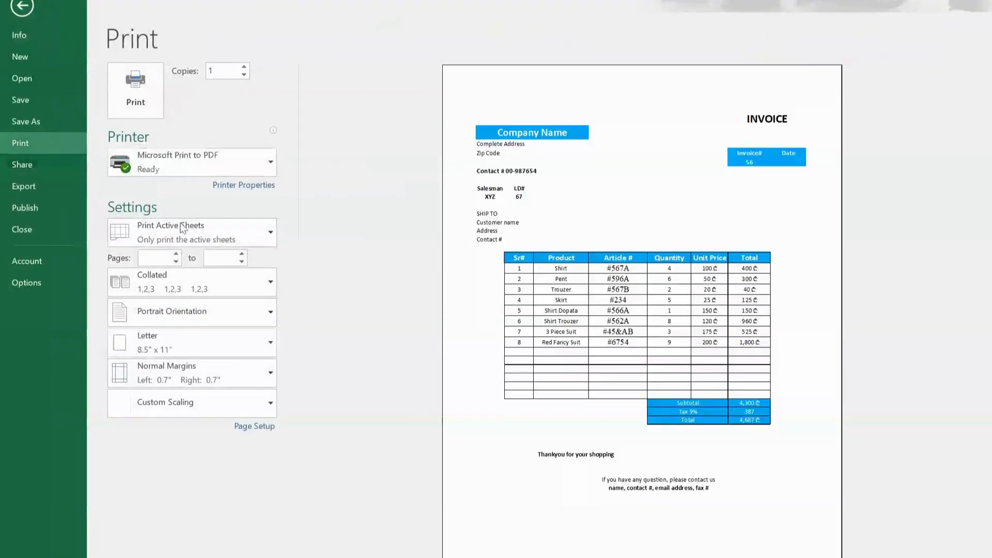